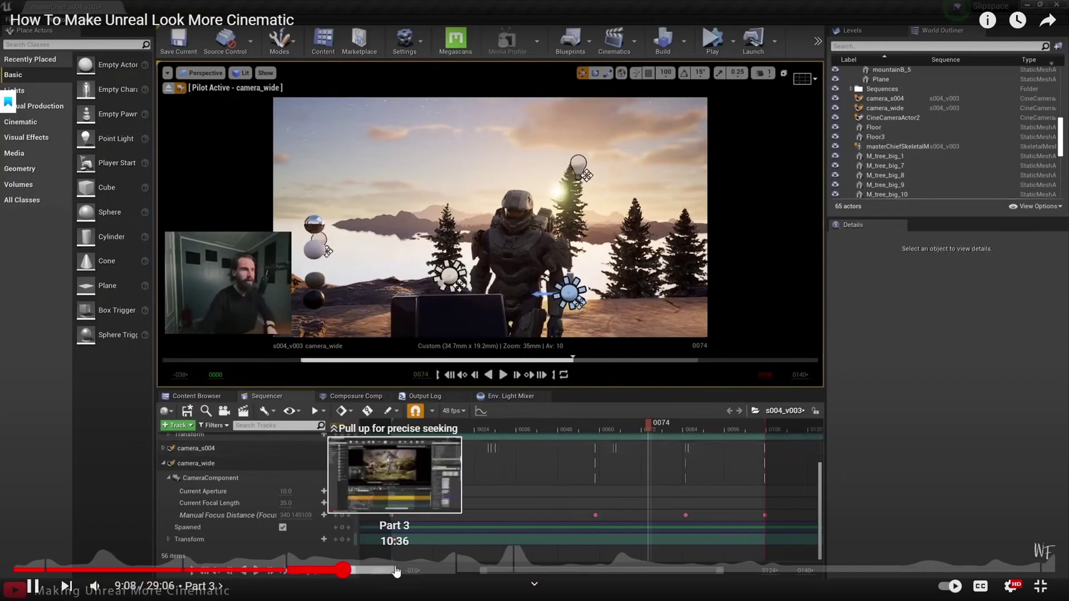
Step: Skip the cinematic Unreal tutorial video ahead to Part 3, at about 10:41
{"action": "left_click", "coordinate": [397, 569]}
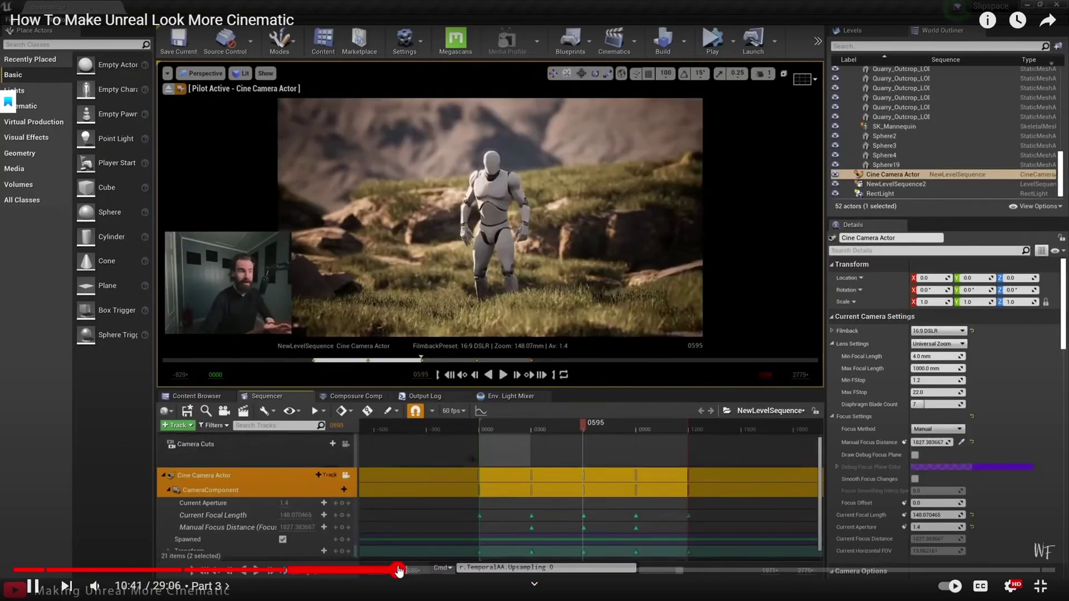
{"action": "left_click_drag", "start_coordinate": [398, 569], "coordinate": [396, 568]}
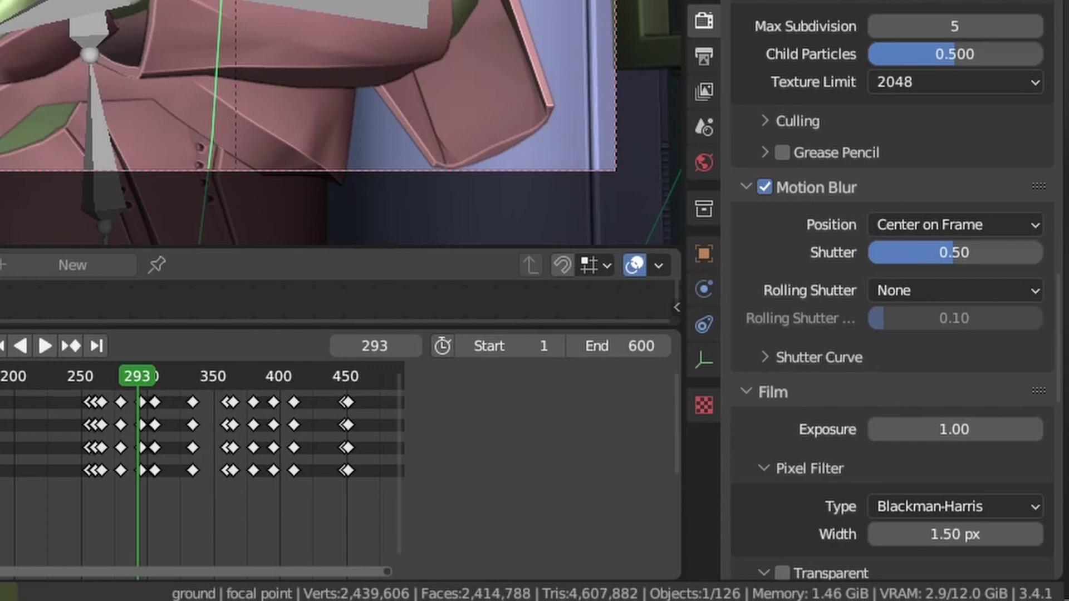
Step: Examine the trooper's blaster and hands in the rendered camera view at frame 293 with Depth of Field off
{"action": "key", "text": "z"}
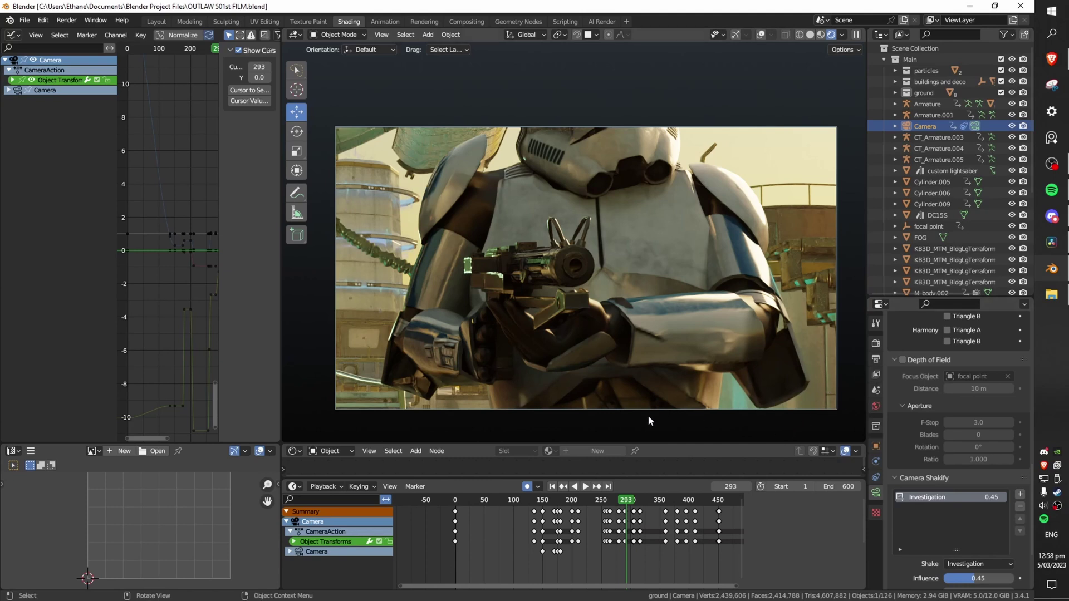
{"action": "scroll", "coordinate": [543, 299], "scroll_direction": "up", "scroll_amount": 3}
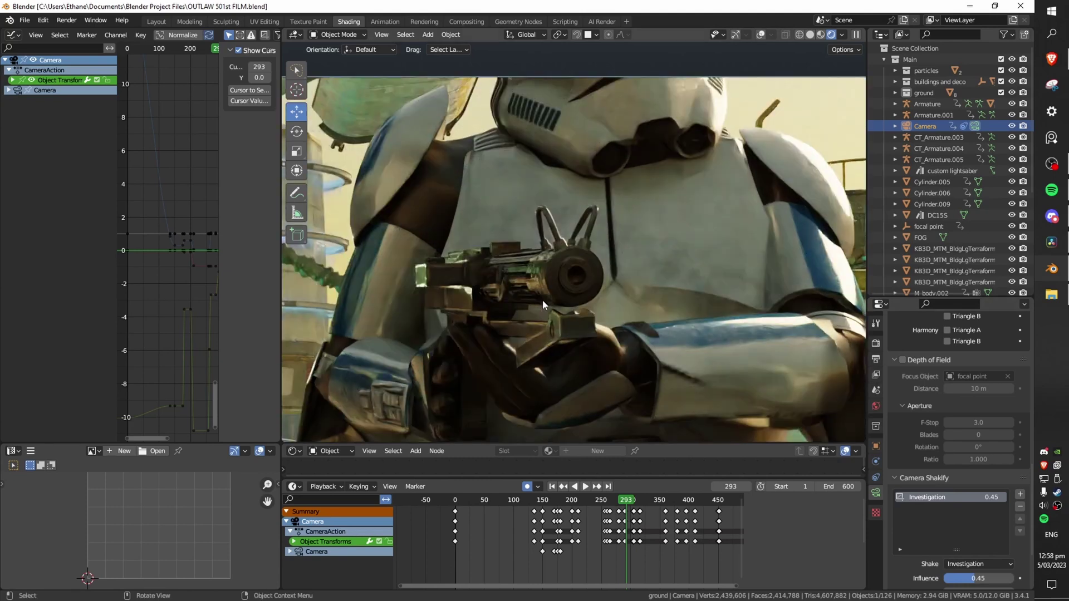
{"action": "scroll", "coordinate": [629, 281], "scroll_direction": "up", "scroll_amount": 2}
{"action": "scroll", "coordinate": [628, 283], "scroll_direction": "up", "scroll_amount": 1}
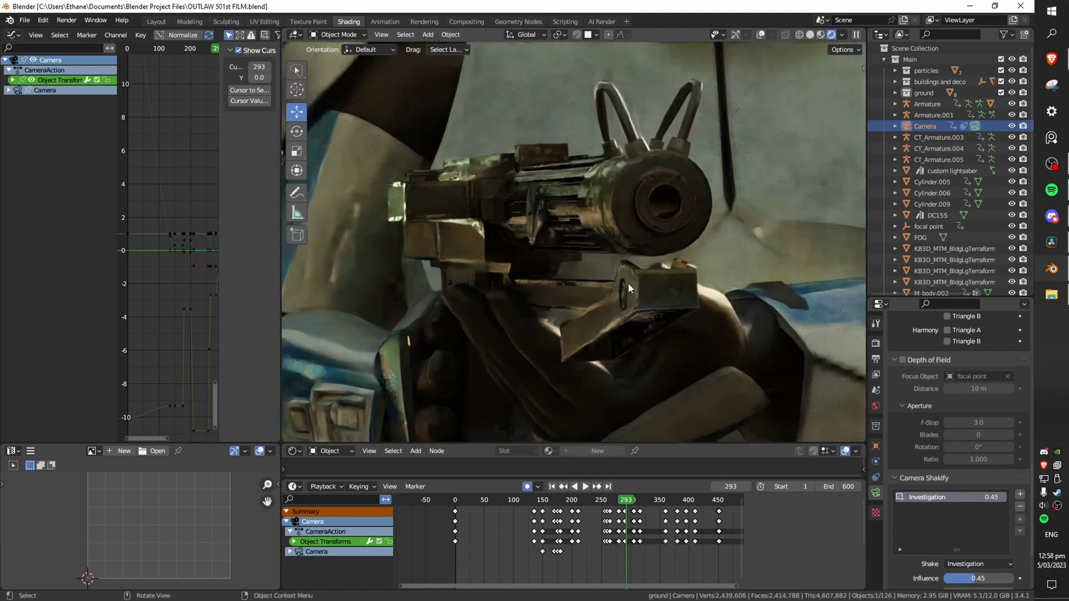
{"action": "scroll", "coordinate": [499, 306], "scroll_direction": "down", "scroll_amount": 5}
{"action": "middle_click_drag", "start_coordinate": [500, 306], "coordinate": [466, 306], "text": "shift"}
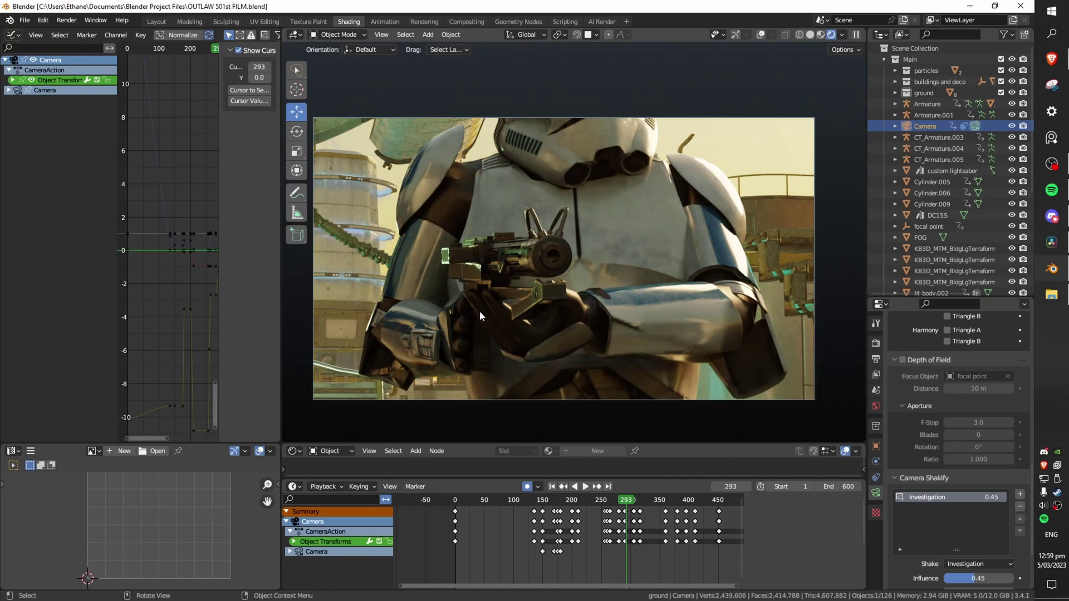
{"action": "scroll", "coordinate": [493, 316], "scroll_direction": "up", "scroll_amount": 1}
{"action": "middle_click_drag", "start_coordinate": [494, 316], "coordinate": [723, 293], "text": "shift"}
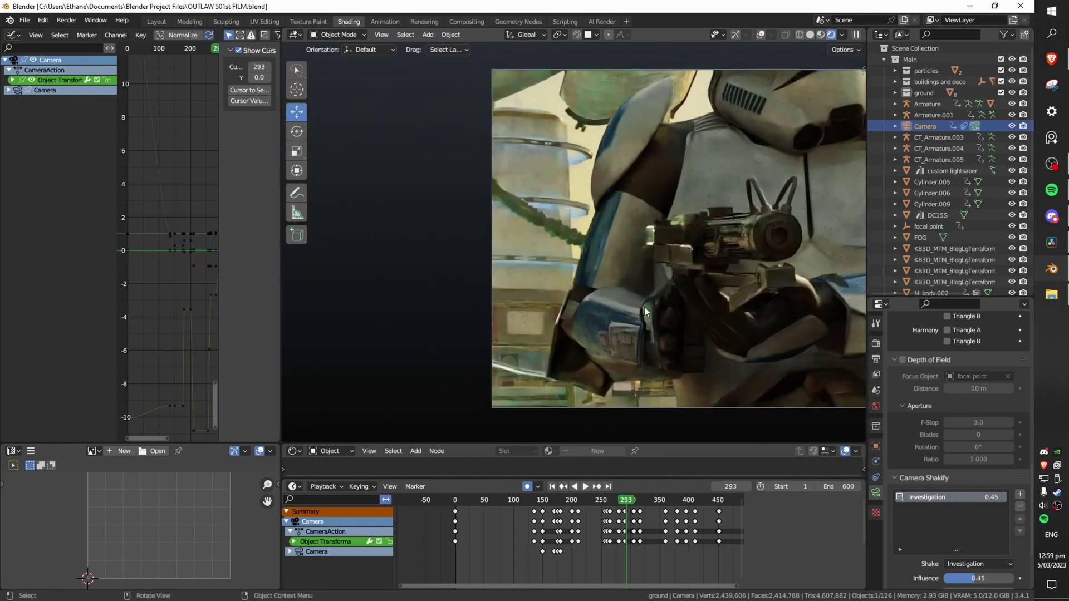
Step: Inspect the sharpness of the ribbed background hose and the nearby armoured forearm up close
{"action": "scroll", "coordinate": [580, 303], "scroll_direction": "up", "scroll_amount": 4}
{"action": "scroll", "coordinate": [579, 302], "scroll_direction": "up", "scroll_amount": 5}
{"action": "scroll", "coordinate": [536, 249], "scroll_direction": "up", "scroll_amount": 4}
{"action": "middle_click_drag", "start_coordinate": [536, 229], "coordinate": [650, 385], "text": "shift"}
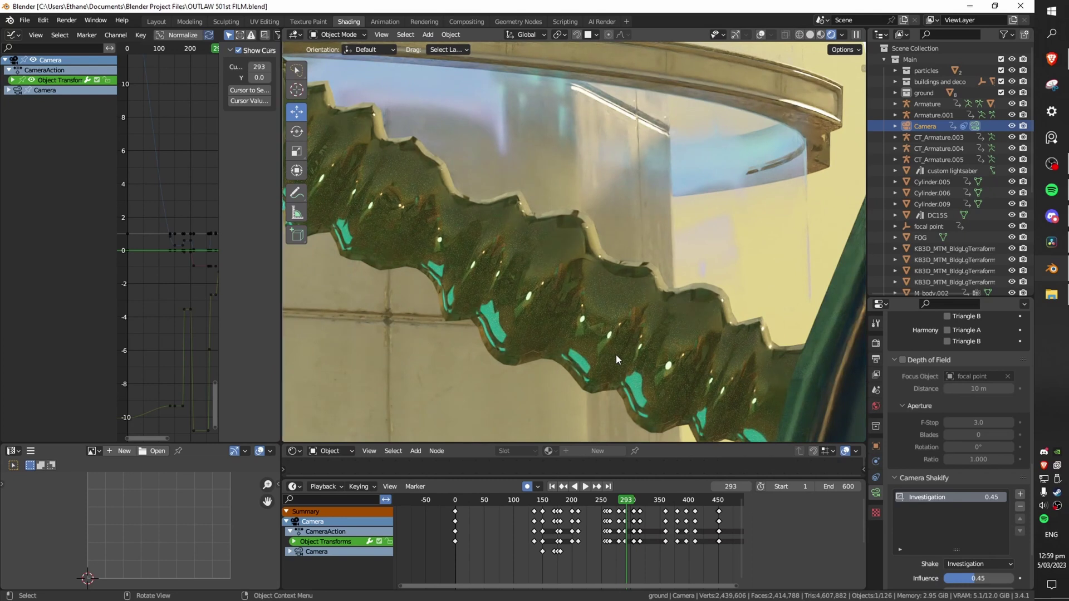
{"action": "scroll", "coordinate": [616, 355], "scroll_direction": "down", "scroll_amount": 8}
{"action": "middle_click_drag", "start_coordinate": [635, 385], "coordinate": [526, 254], "text": "shift"}
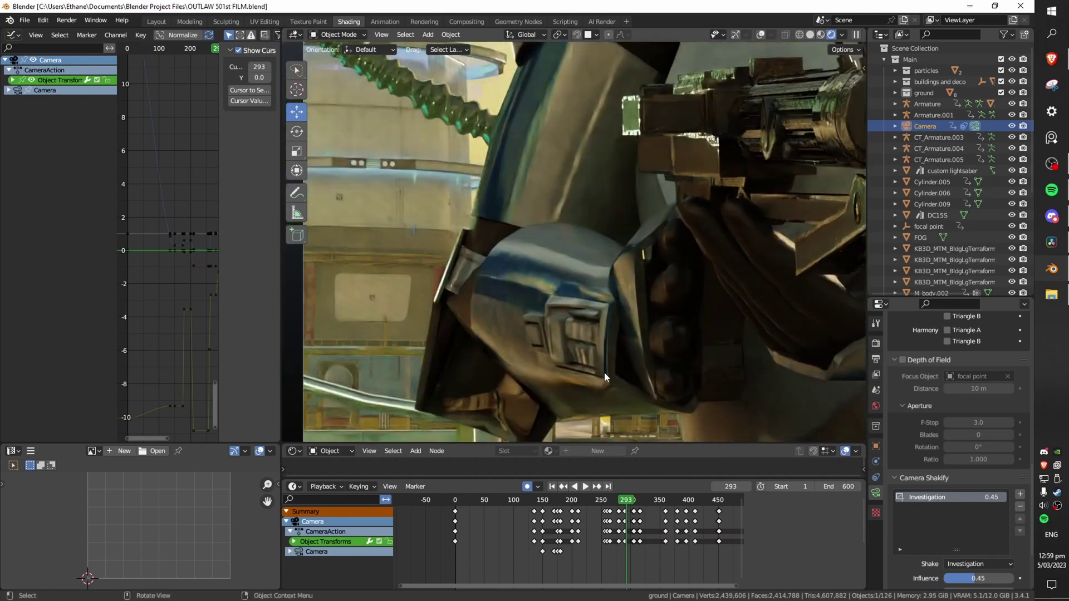
{"action": "middle_click_drag", "start_coordinate": [603, 372], "coordinate": [520, 308], "text": "shift"}
Step: Inspect the trooper's other forearm plate and the blaster barrel's surface detail without Depth of Field
{"action": "mouse_move", "coordinate": [837, 266]}
{"action": "middle_mouse_down", "text": "shift"}
{"action": "mouse_move", "coordinate": [529, 247]}
{"action": "mouse_move", "coordinate": [677, 296]}
{"action": "middle_mouse_up", "text": "shift"}
{"action": "scroll", "coordinate": [593, 262], "scroll_direction": "up", "scroll_amount": 5}
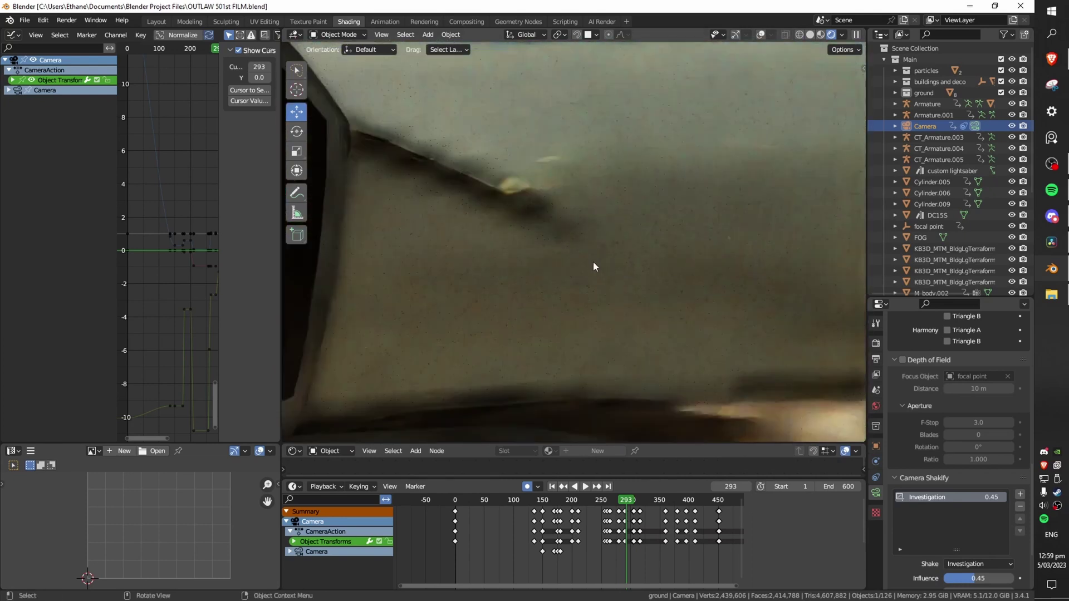
{"action": "middle_click_drag", "start_coordinate": [593, 262], "coordinate": [658, 325], "text": "shift"}
{"action": "scroll", "coordinate": [584, 279], "scroll_direction": "down", "scroll_amount": 6}
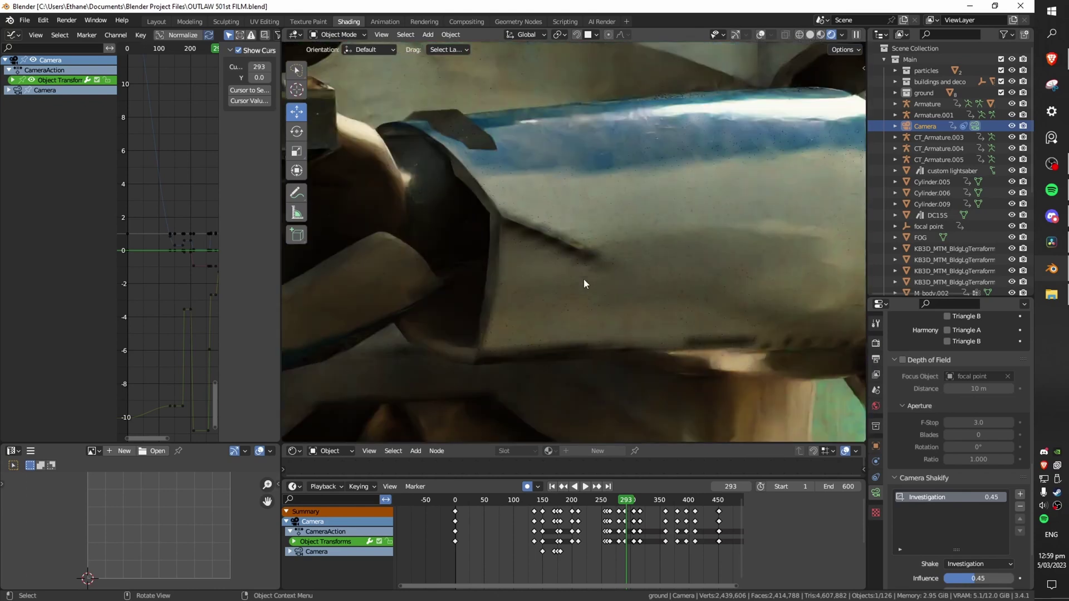
{"action": "middle_click_drag", "start_coordinate": [583, 285], "coordinate": [857, 397], "text": "shift"}
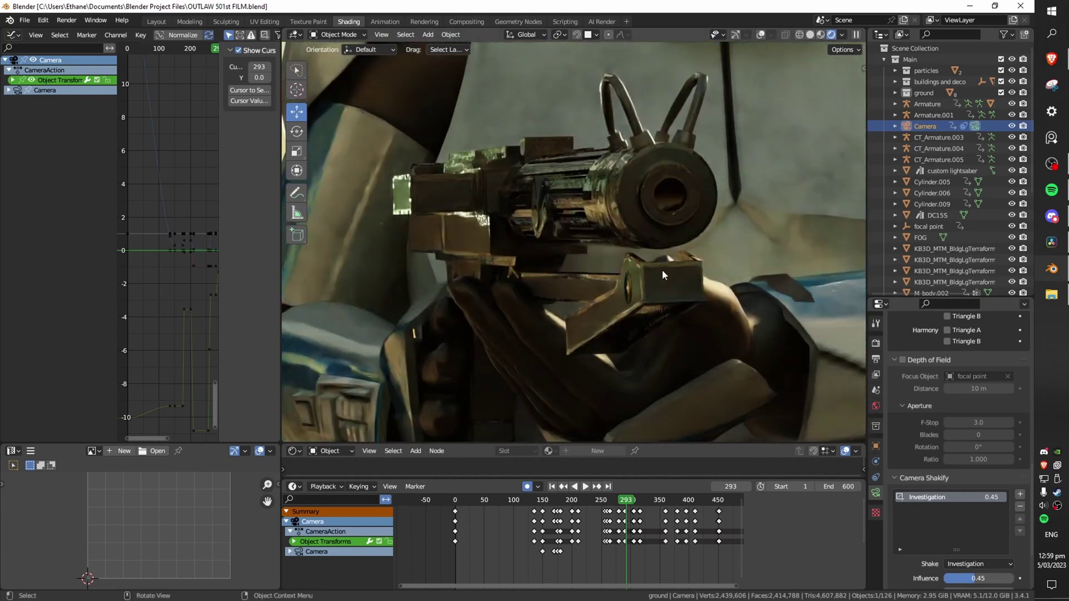
{"action": "scroll", "coordinate": [663, 270], "scroll_direction": "up", "scroll_amount": 6}
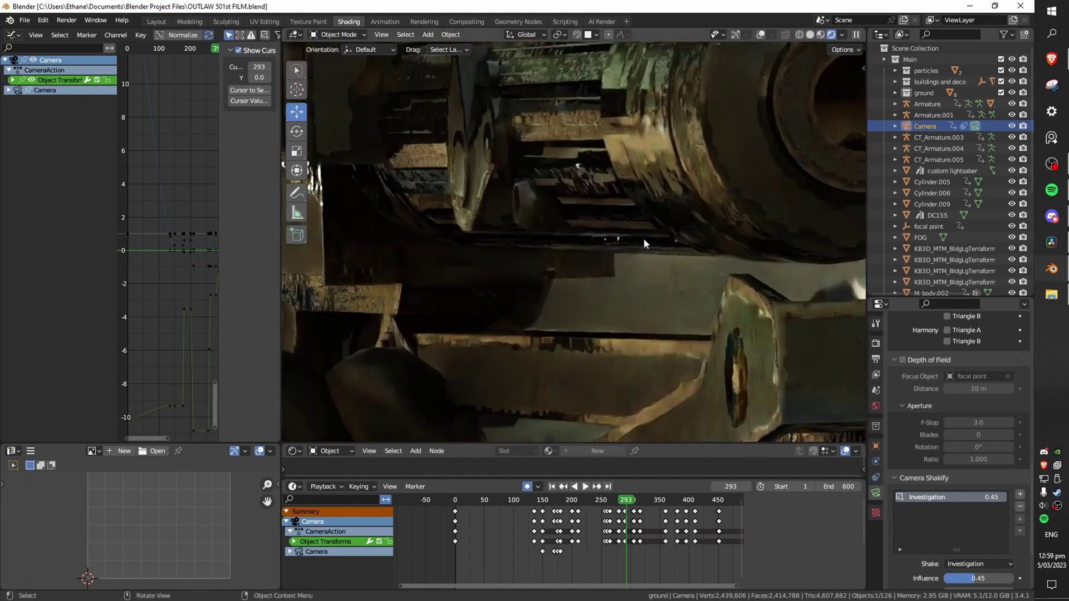
{"action": "middle_click_drag", "start_coordinate": [643, 238], "coordinate": [680, 365], "text": "shift"}
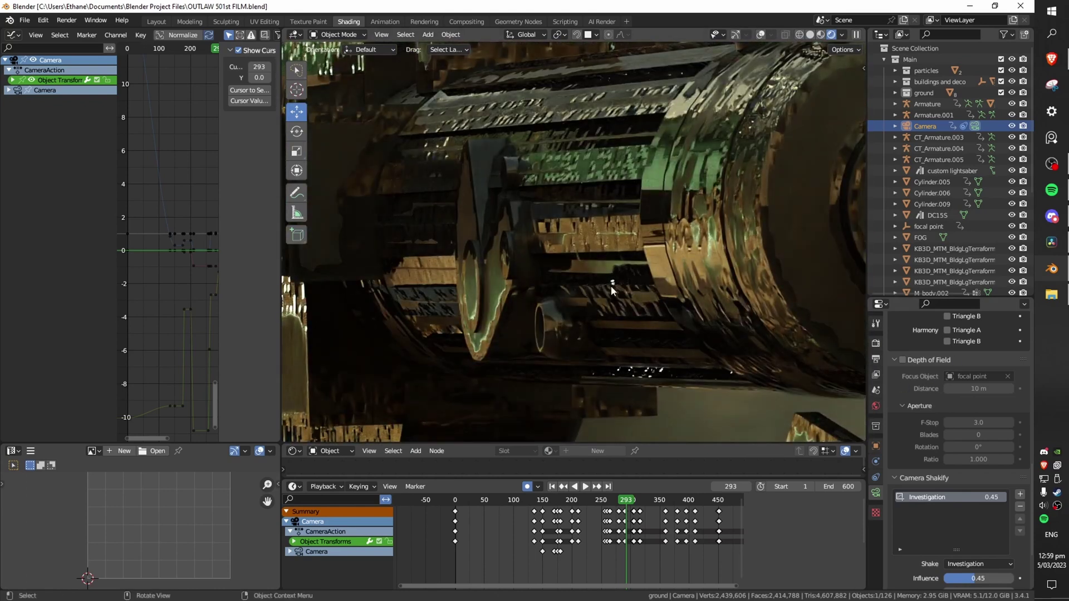
{"action": "scroll", "coordinate": [611, 284], "scroll_direction": "down", "scroll_amount": 8}
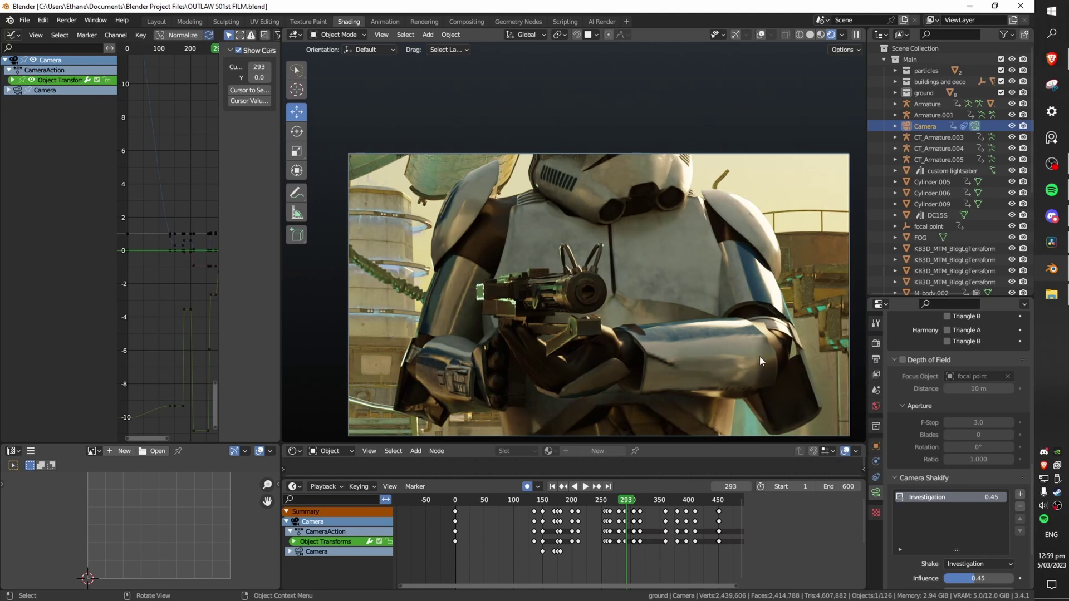
Step: Enable Depth of Field on the camera and save the file
{"action": "left_click", "coordinate": [903, 360]}
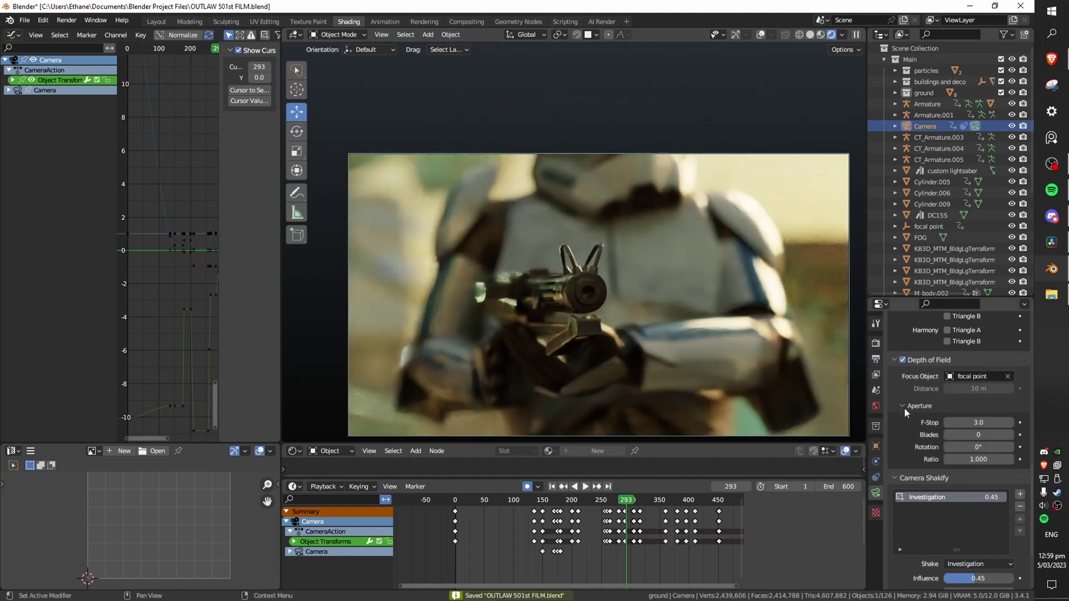
{"action": "scroll", "coordinate": [641, 395], "scroll_direction": "up", "scroll_amount": 5}
{"action": "middle_click_drag", "start_coordinate": [633, 340], "coordinate": [580, 255], "text": "shift"}
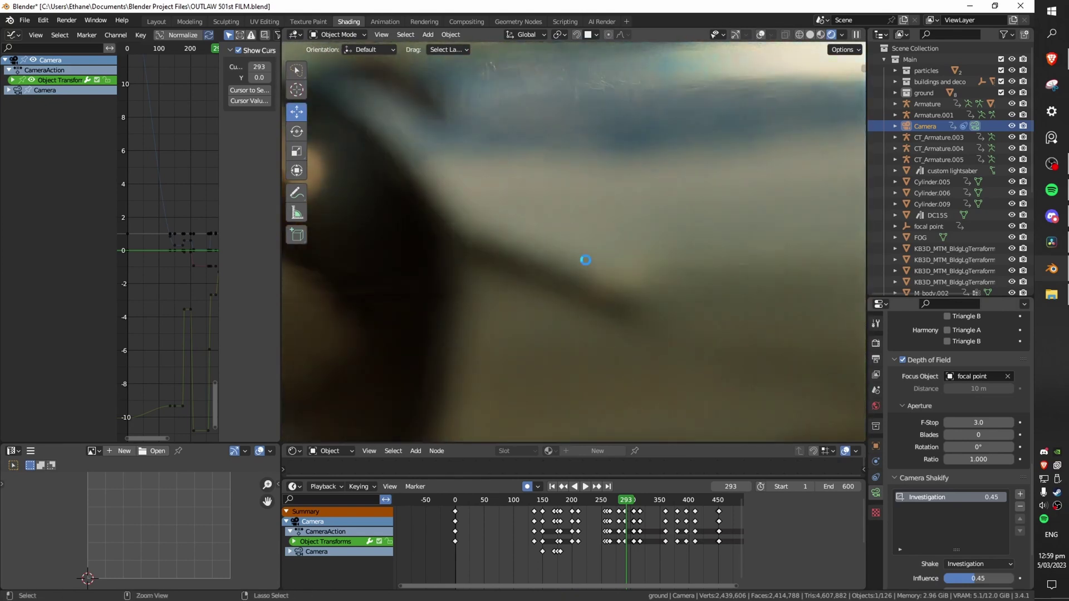
{"action": "key", "text": "ctrl+s"}
Step: Examine the out-of-focus blur on the trooper's forearm, shoulder armour and surrounding background
{"action": "scroll", "coordinate": [667, 339], "scroll_direction": "down", "scroll_amount": 4}
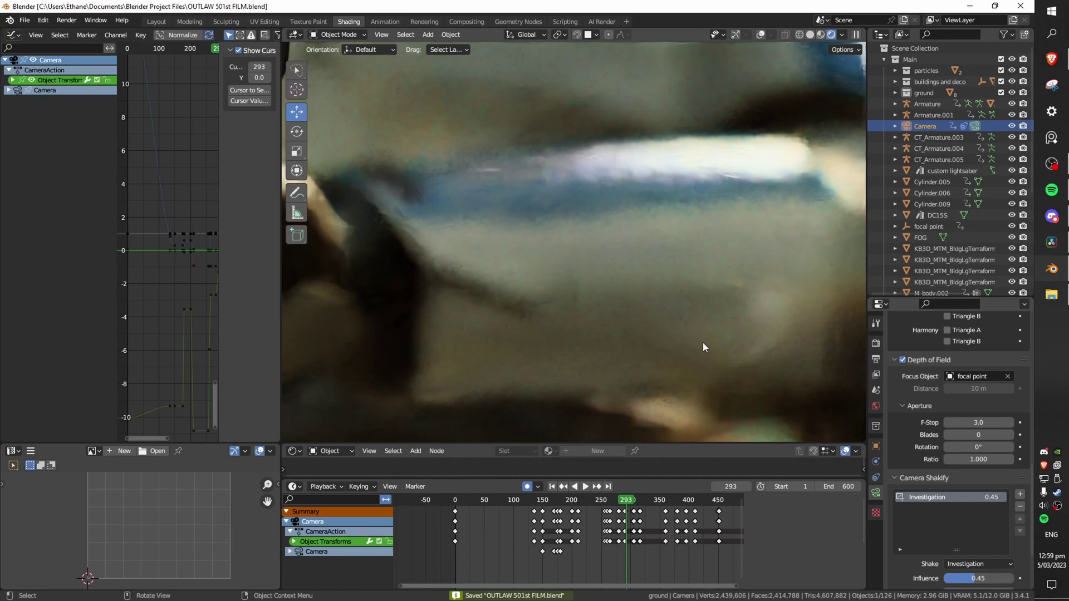
{"action": "scroll", "coordinate": [707, 340], "scroll_direction": "down", "scroll_amount": 4}
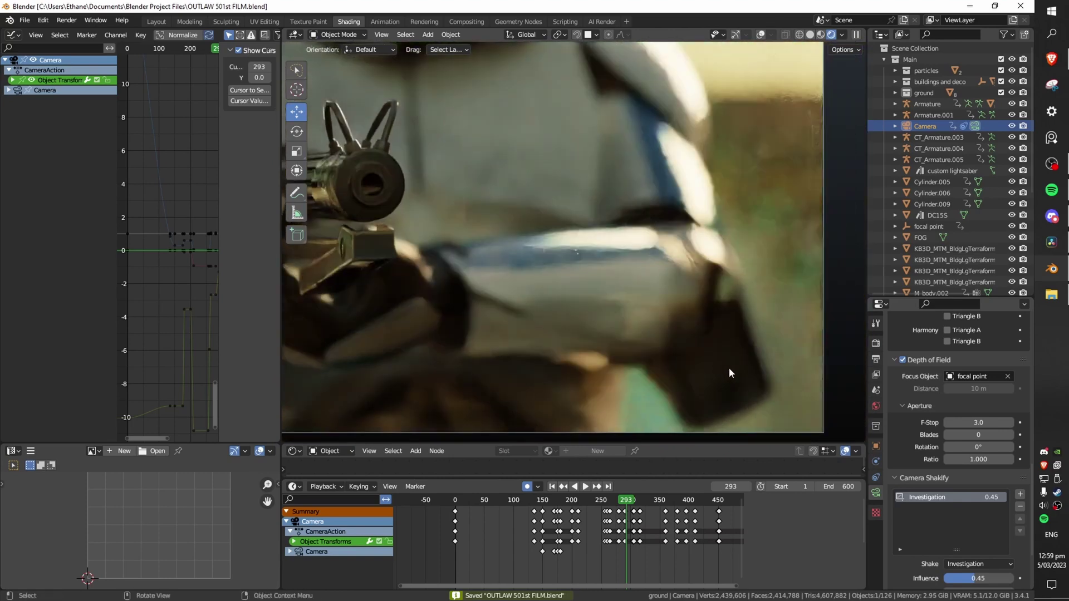
{"action": "scroll", "coordinate": [693, 325], "scroll_direction": "up", "scroll_amount": 5}
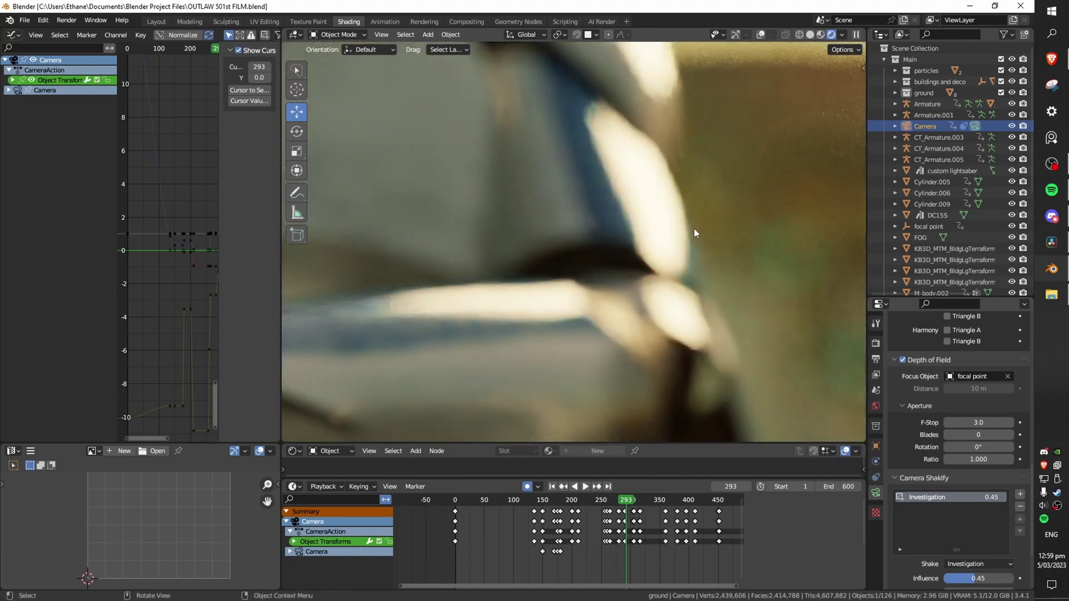
{"action": "middle_click_drag", "start_coordinate": [694, 228], "coordinate": [683, 376], "text": "shift"}
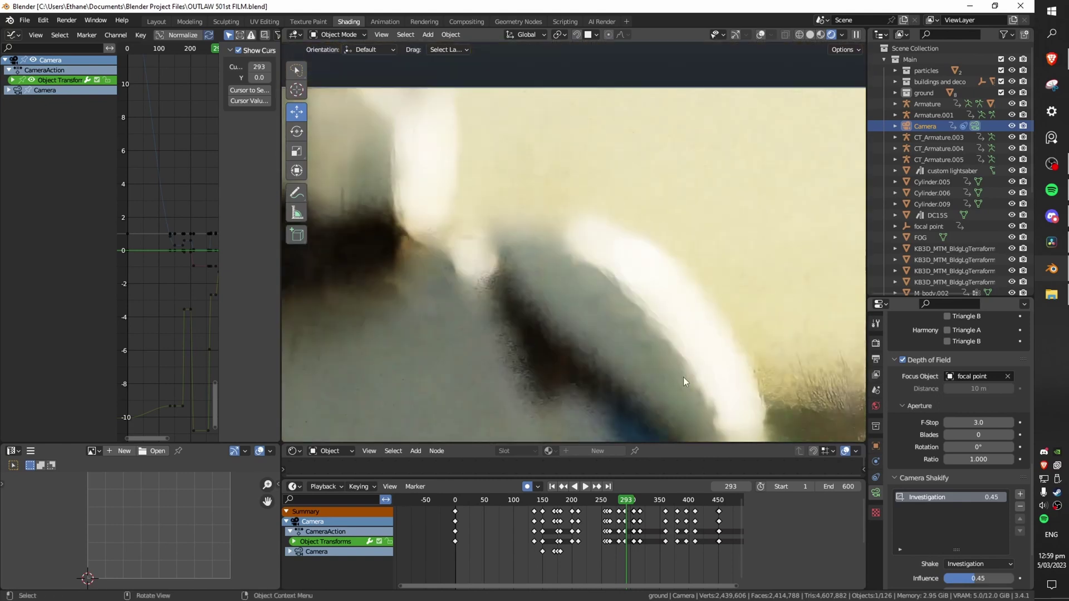
{"action": "scroll", "coordinate": [683, 377], "scroll_direction": "down", "scroll_amount": 2}
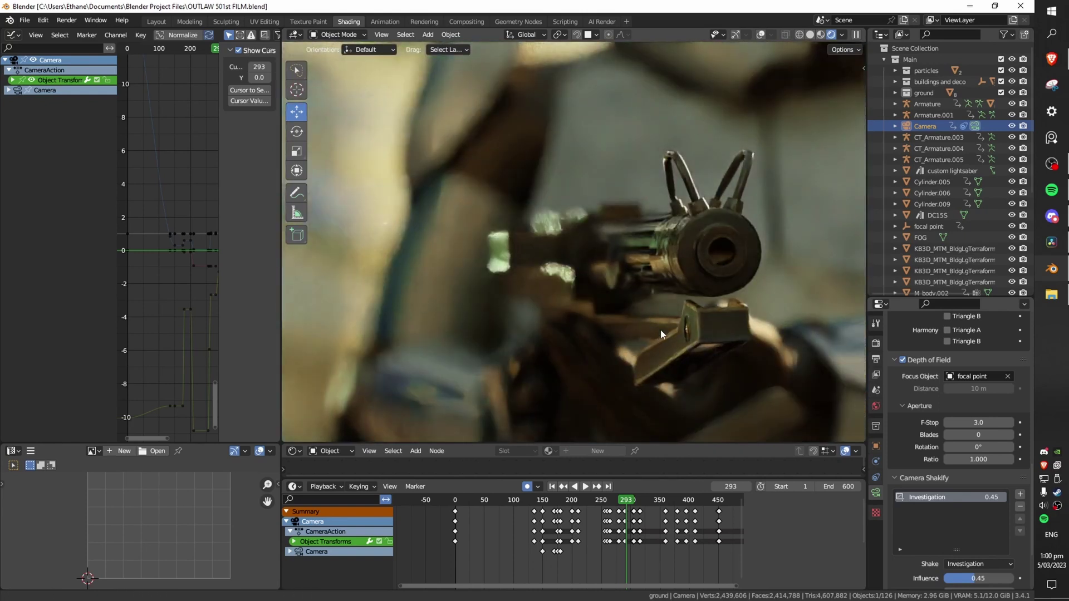
Step: Examine how focus falls off from the blaster's muzzle along its barrel to the body behind
{"action": "middle_click_drag", "start_coordinate": [660, 329], "coordinate": [604, 318], "text": "shift"}
{"action": "scroll", "coordinate": [604, 311], "scroll_direction": "up", "scroll_amount": 3}
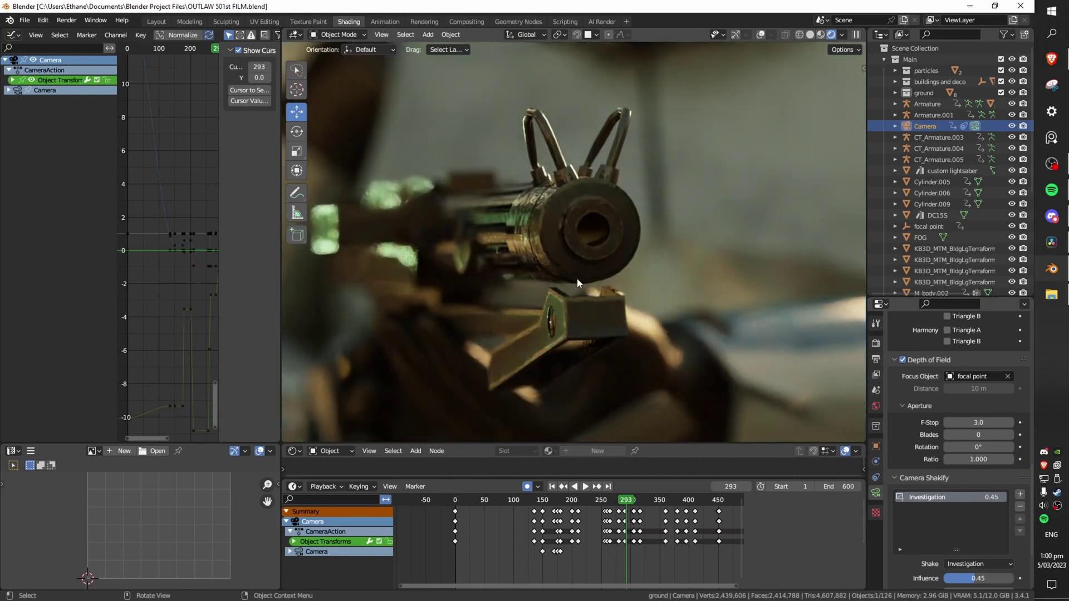
{"action": "scroll", "coordinate": [542, 273], "scroll_direction": "up", "scroll_amount": 6}
{"action": "middle_click_drag", "start_coordinate": [450, 250], "coordinate": [612, 328], "text": "shift"}
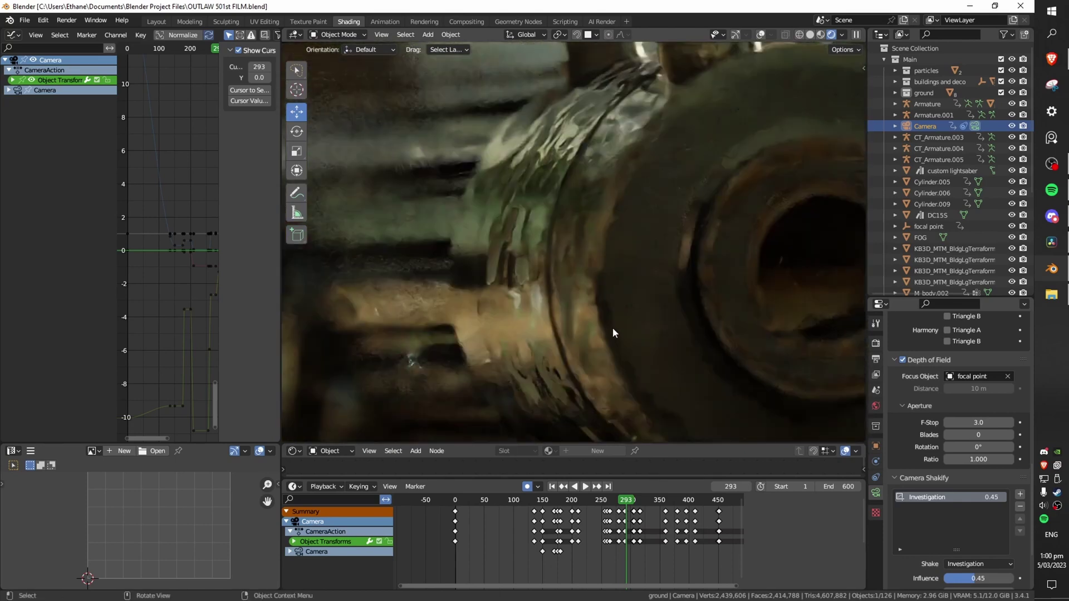
{"action": "scroll", "coordinate": [594, 320], "scroll_direction": "up", "scroll_amount": 2}
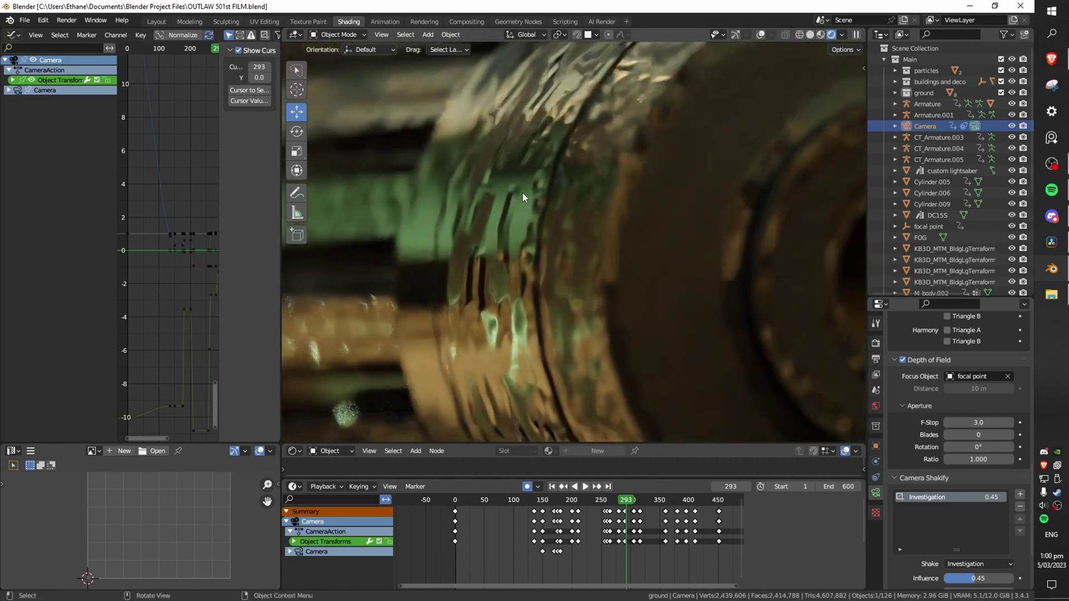
{"action": "scroll", "coordinate": [520, 202], "scroll_direction": "down", "scroll_amount": 3}
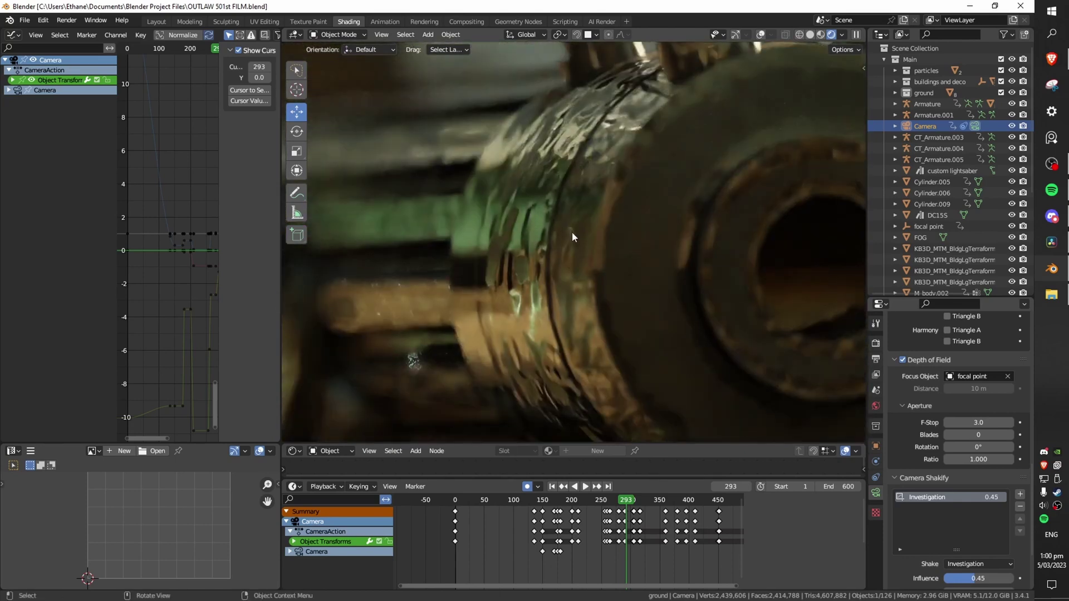
{"action": "scroll", "coordinate": [573, 234], "scroll_direction": "down", "scroll_amount": 3}
{"action": "scroll", "coordinate": [573, 232], "scroll_direction": "down", "scroll_amount": 10}
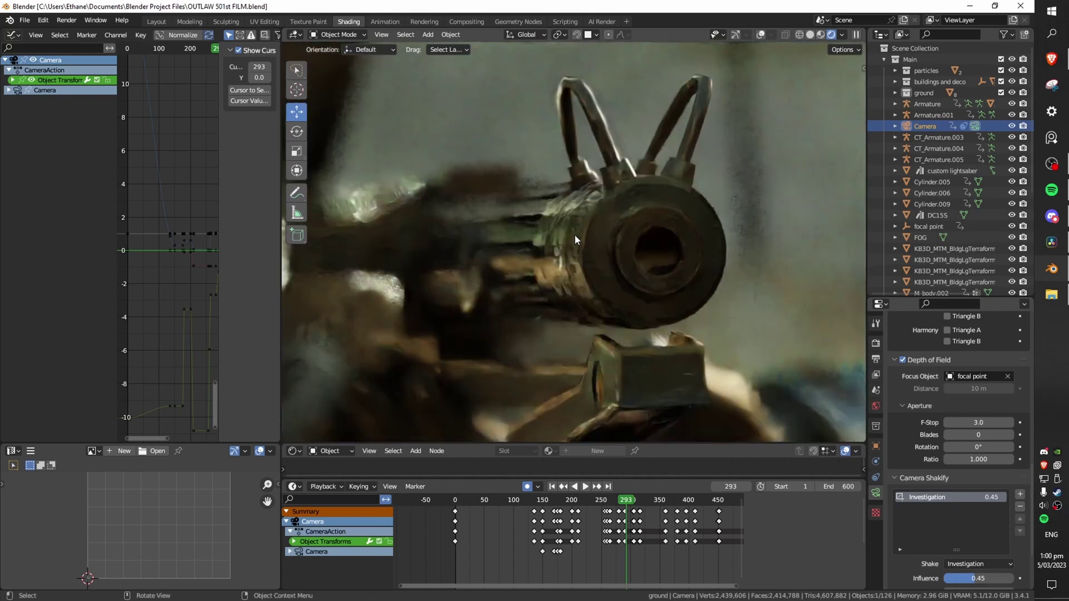
{"action": "scroll", "coordinate": [564, 265], "scroll_direction": "up", "scroll_amount": 3}
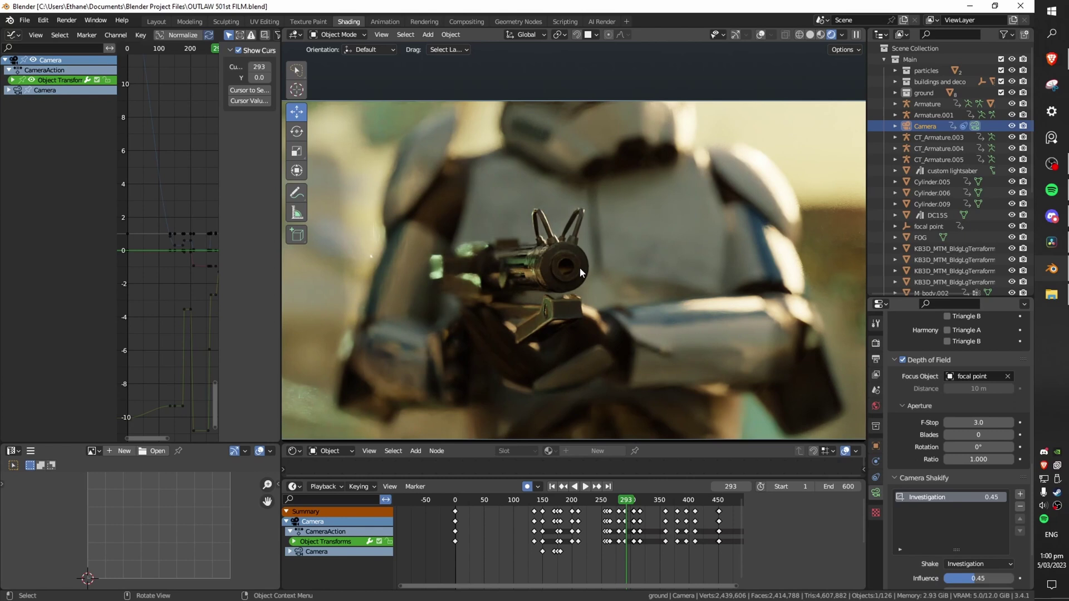
Step: Compare the three-trooper shot at frame 137 with Depth of Field off and on, saving the file
{"action": "key", "text": "ctrl+s"}
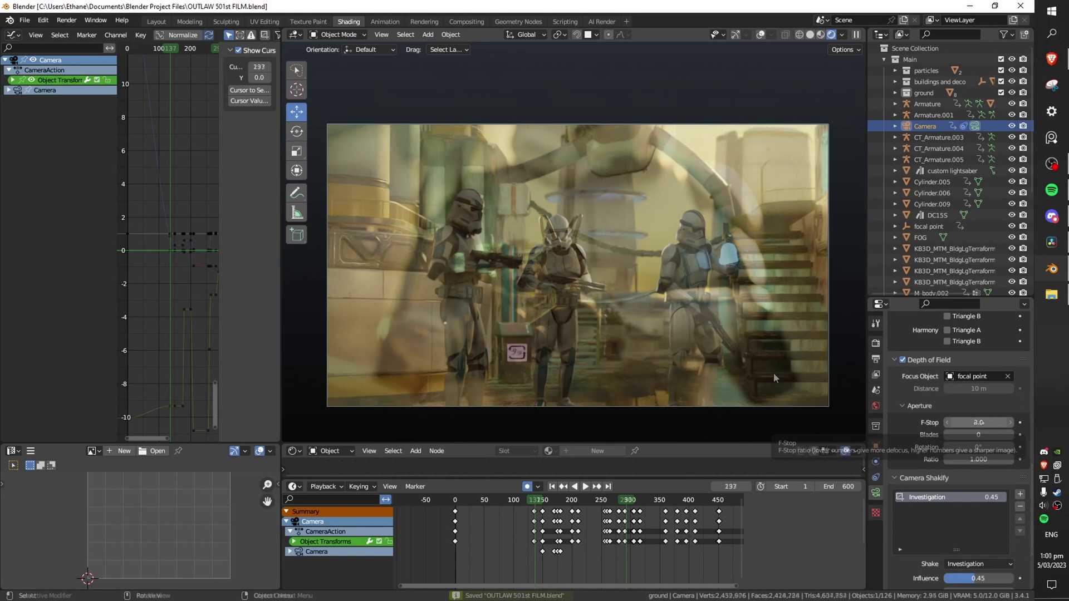
{"action": "left_click", "coordinate": [902, 361]}
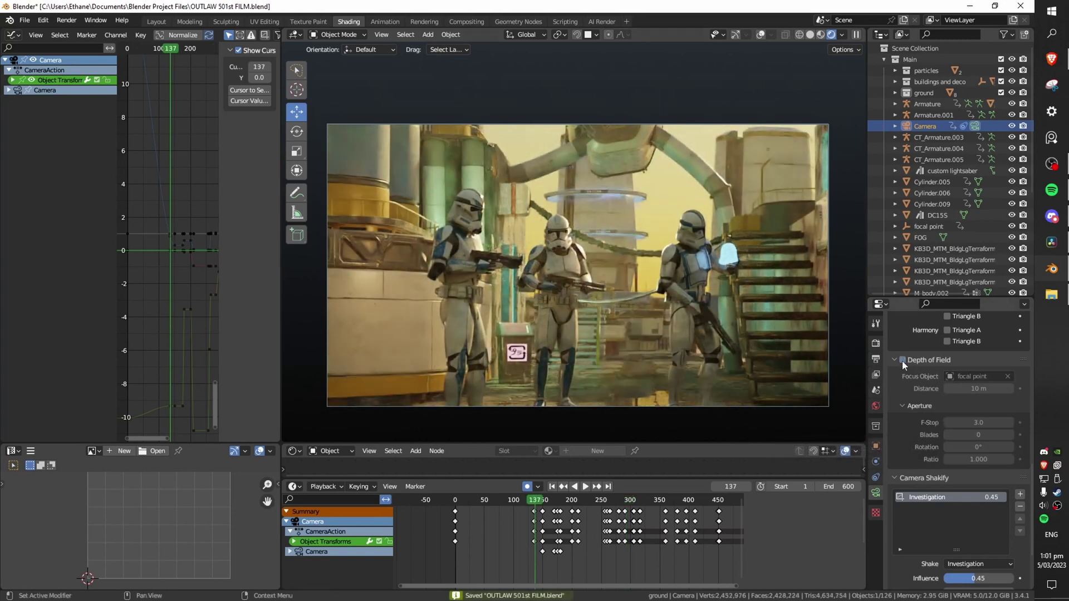
{"action": "left_click", "coordinate": [902, 361]}
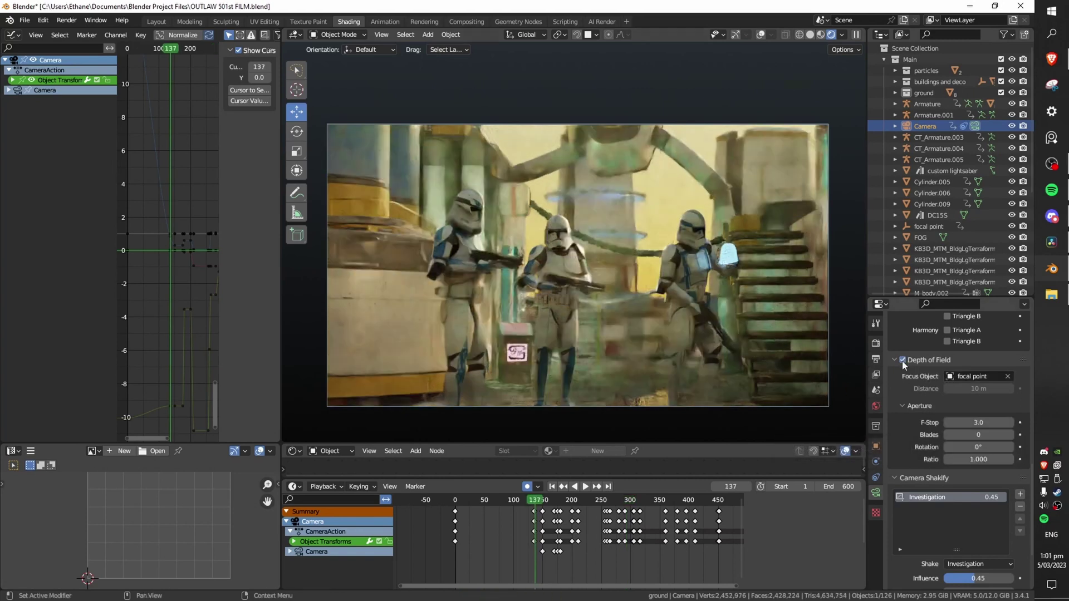
{"action": "key", "text": "ctrl+s"}
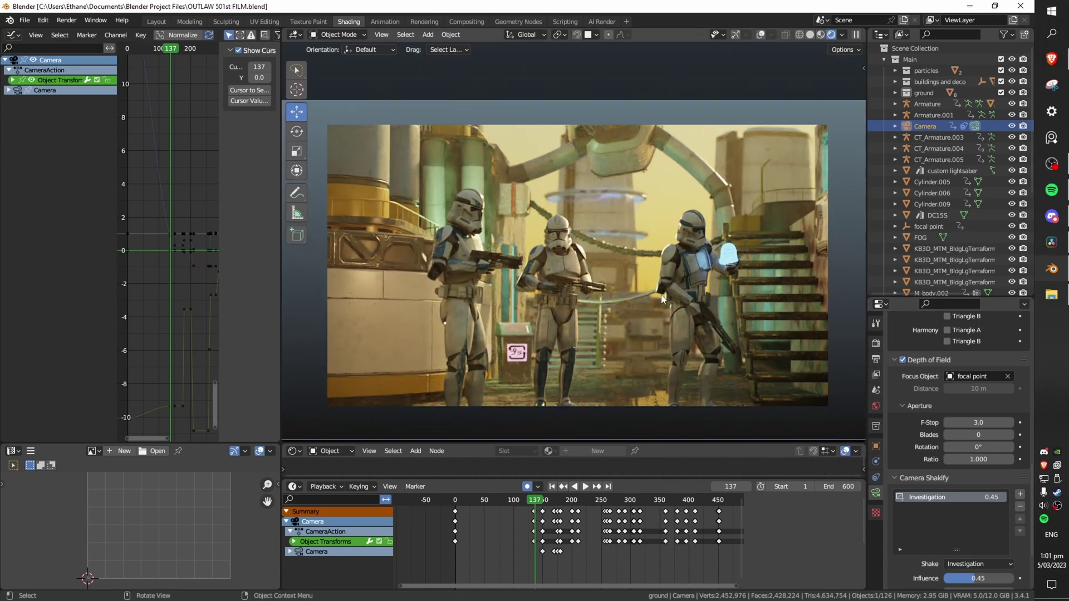
Step: Examine the focus on the troopers and the blur of the background tower and rings at frame 137
{"action": "scroll", "coordinate": [666, 285], "scroll_direction": "up", "scroll_amount": 5}
{"action": "middle_click_drag", "start_coordinate": [595, 319], "coordinate": [592, 336], "text": "shift"}
{"action": "scroll", "coordinate": [592, 336], "scroll_direction": "up", "scroll_amount": 2}
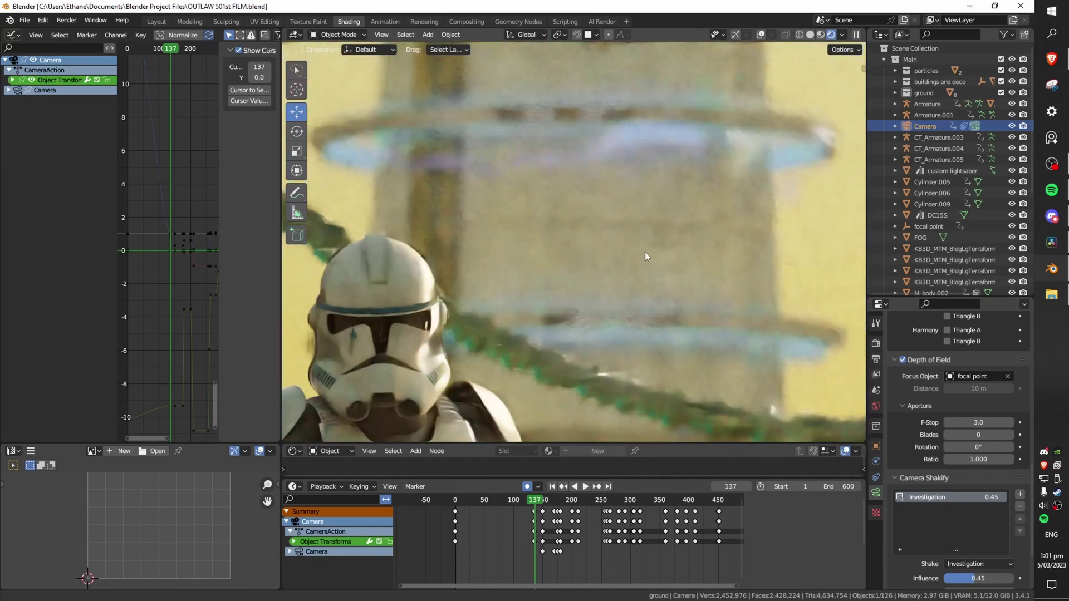
{"action": "middle_click_drag", "start_coordinate": [645, 252], "coordinate": [766, 150], "text": "shift"}
{"action": "scroll", "coordinate": [589, 289], "scroll_direction": "up", "scroll_amount": 4}
{"action": "middle_click_drag", "start_coordinate": [635, 293], "coordinate": [607, 324], "text": "shift"}
{"action": "scroll", "coordinate": [715, 303], "scroll_direction": "down", "scroll_amount": 4}
{"action": "scroll", "coordinate": [577, 336], "scroll_direction": "down", "scroll_amount": 12}
{"action": "scroll", "coordinate": [573, 340], "scroll_direction": "up", "scroll_amount": 2}
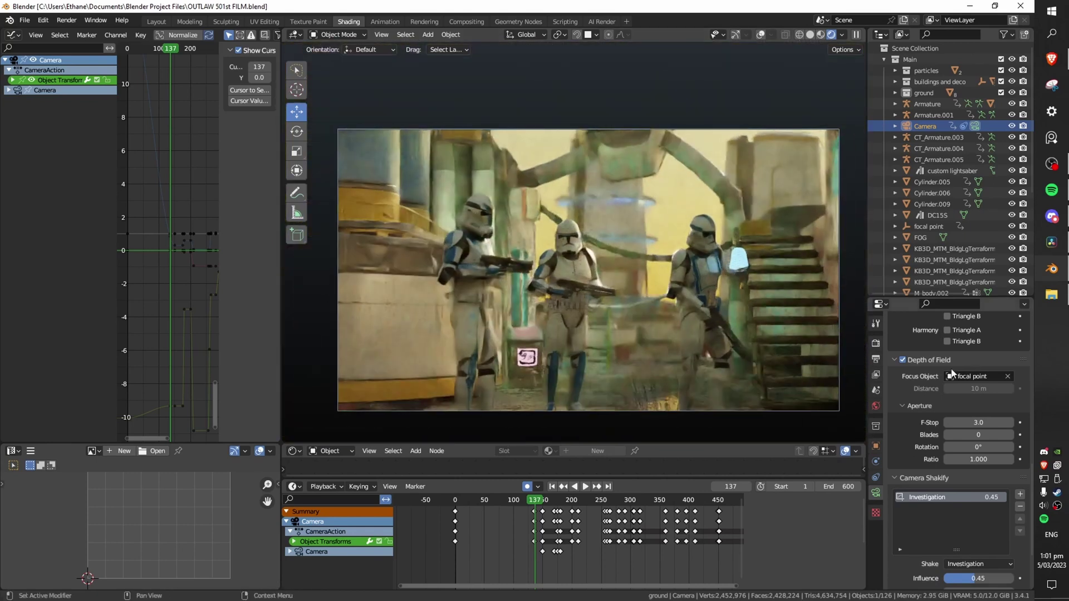
Step: Turn off the camera's Depth of Field for the three-trooper shot
{"action": "left_click", "coordinate": [903, 360]}
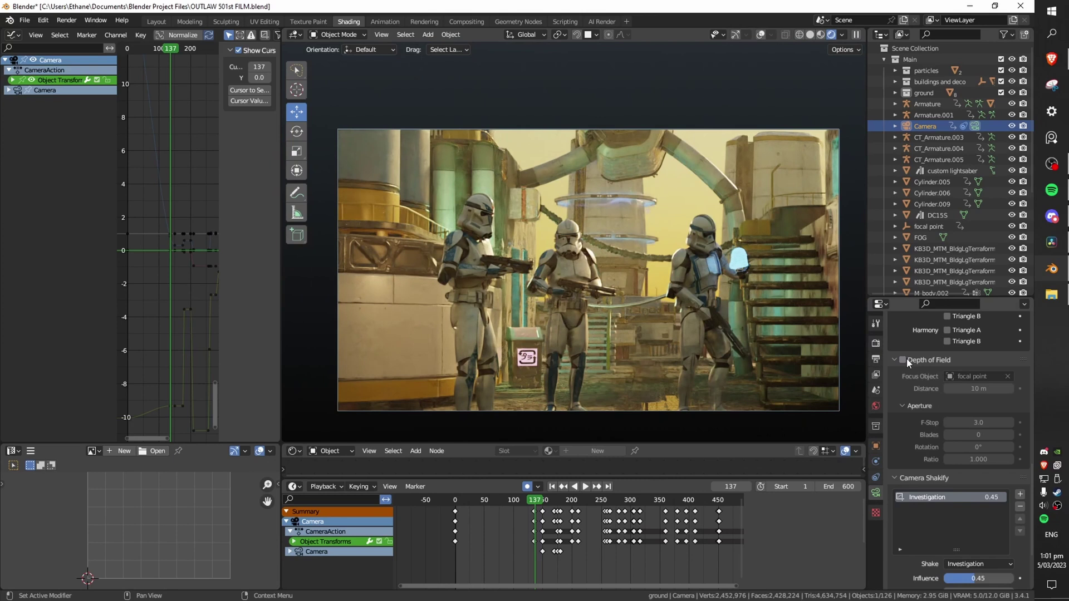
Step: Examine the troopers and background with Depth of Field off, and turn Depth of Field back on, saving the file
{"action": "scroll", "coordinate": [720, 356], "scroll_direction": "up", "scroll_amount": 4}
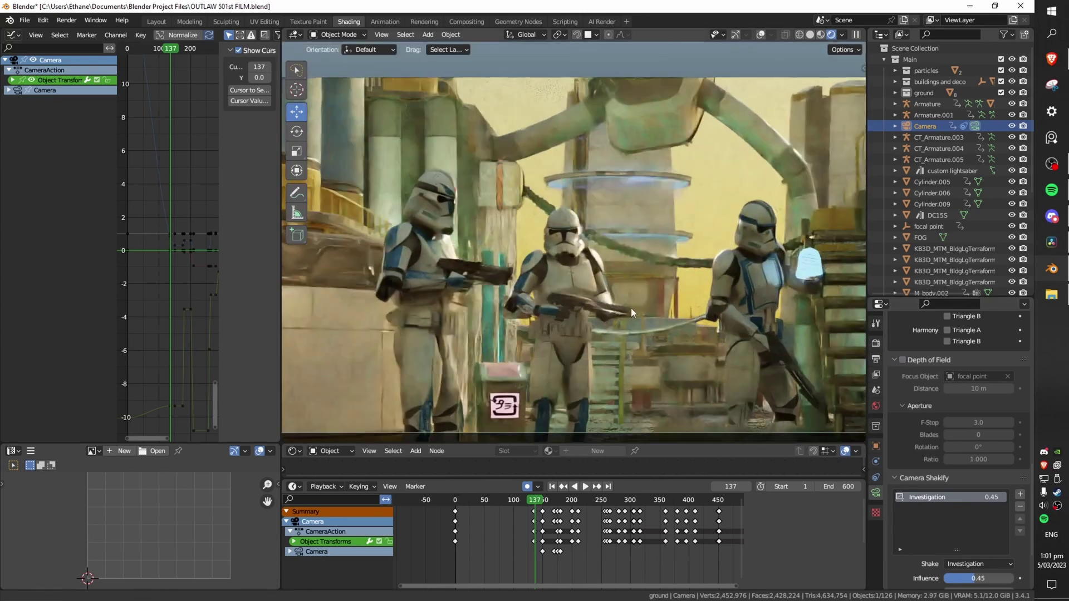
{"action": "scroll", "coordinate": [621, 341], "scroll_direction": "up", "scroll_amount": 3}
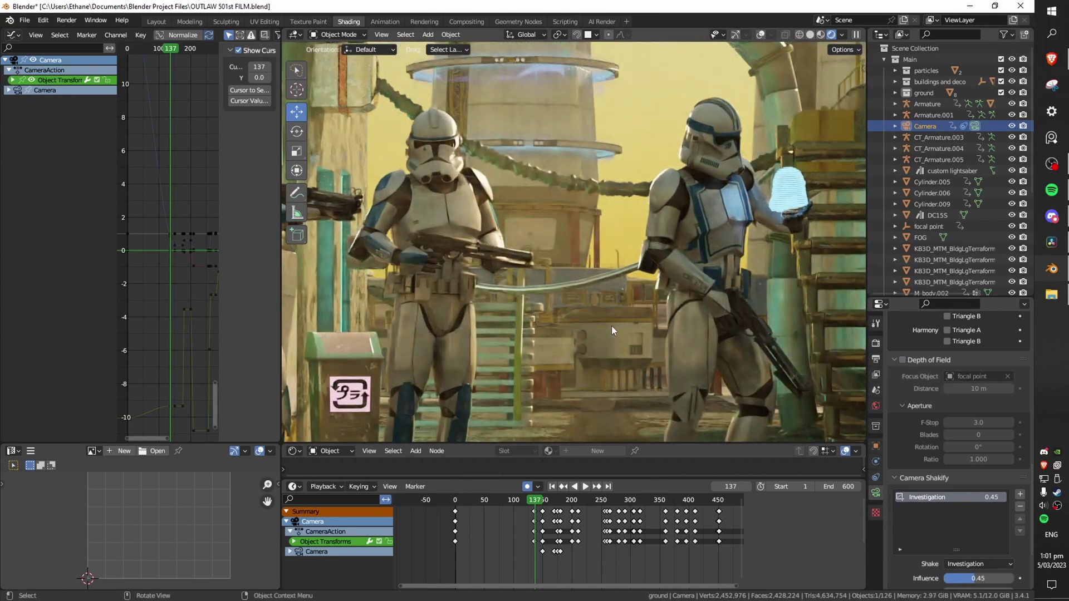
{"action": "scroll", "coordinate": [611, 326], "scroll_direction": "up", "scroll_amount": 6}
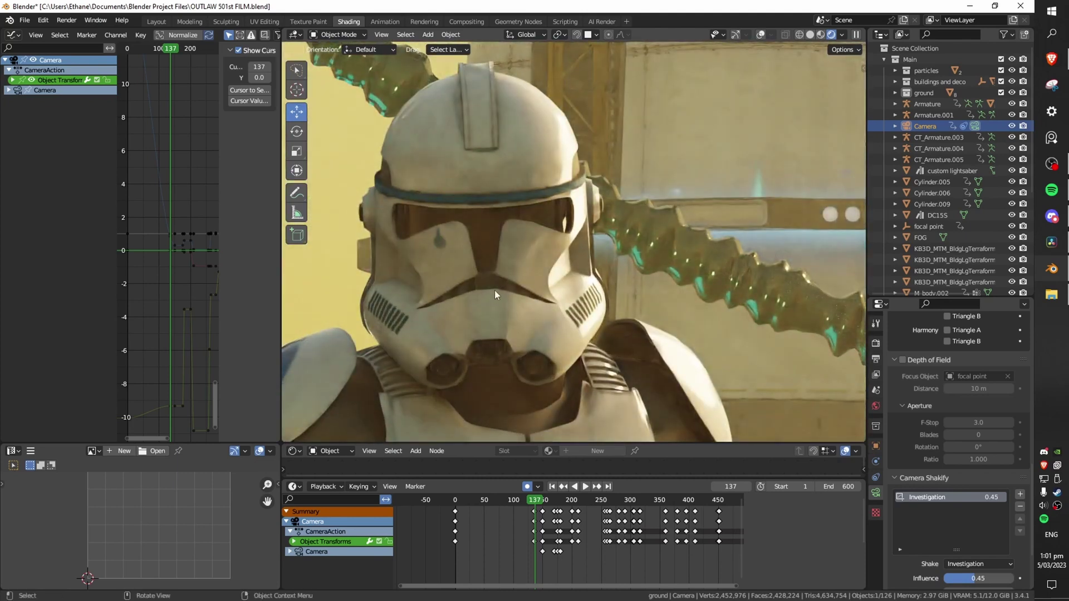
{"action": "scroll", "coordinate": [778, 223], "scroll_direction": "down", "scroll_amount": 8}
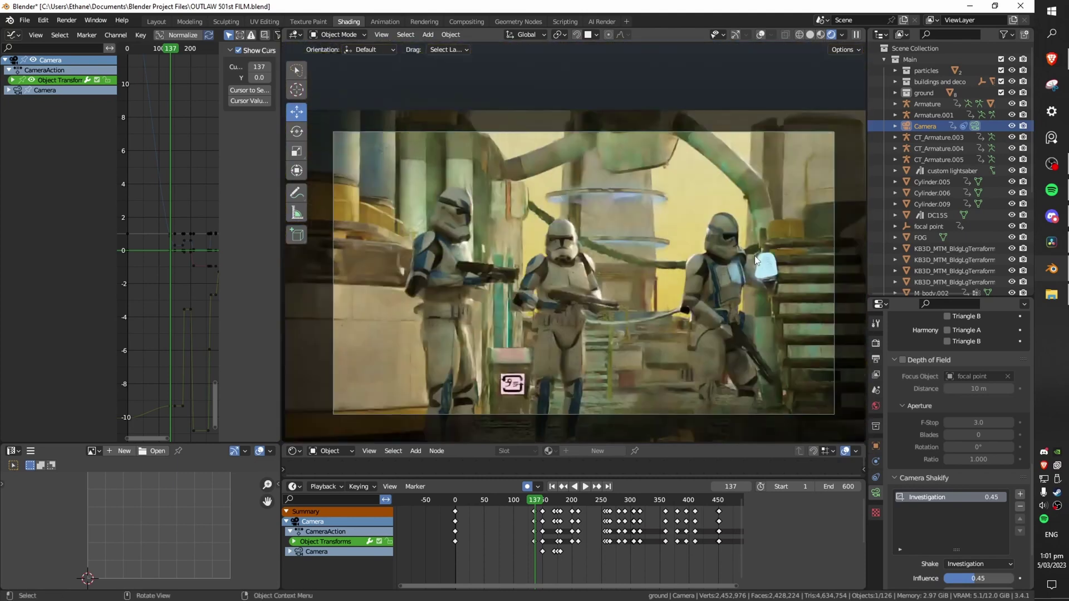
{"action": "scroll", "coordinate": [752, 264], "scroll_direction": "up", "scroll_amount": 1}
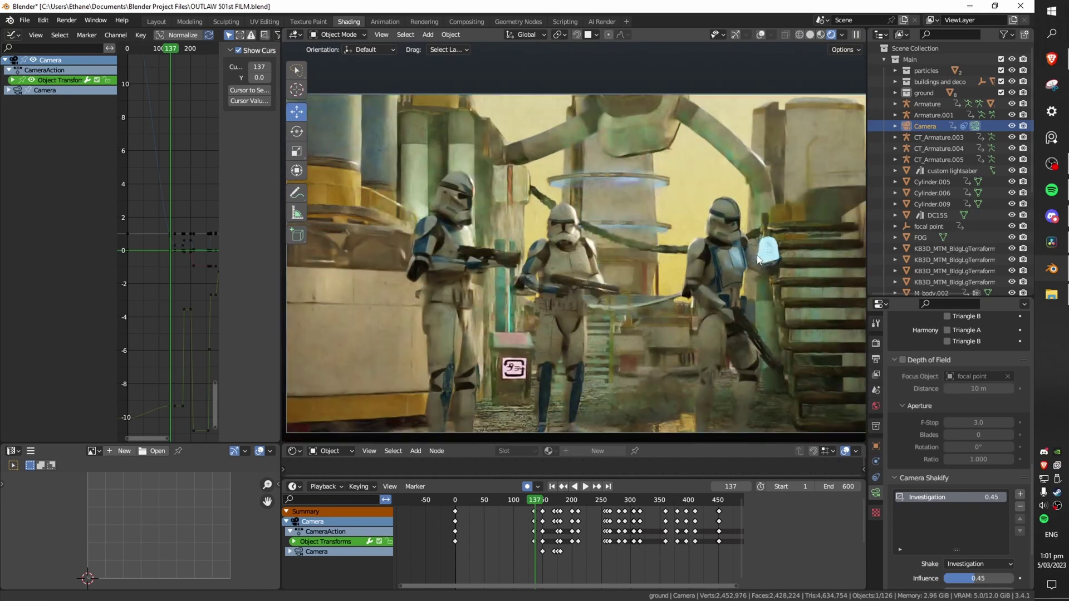
{"action": "scroll", "coordinate": [758, 261], "scroll_direction": "down", "scroll_amount": 1}
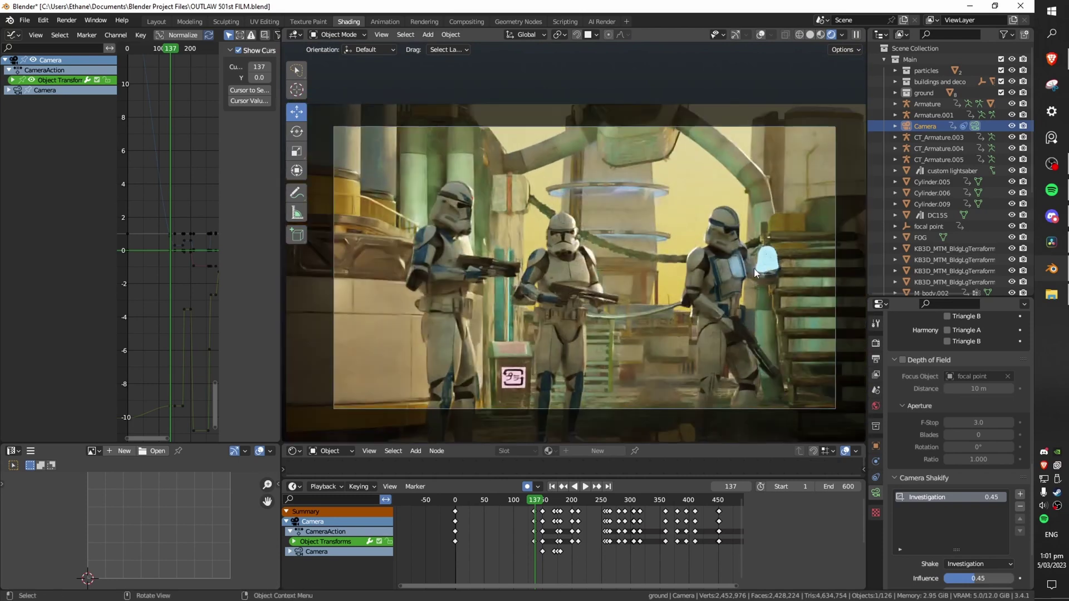
{"action": "left_click", "coordinate": [903, 359]}
{"action": "key", "text": "ctrl+s"}
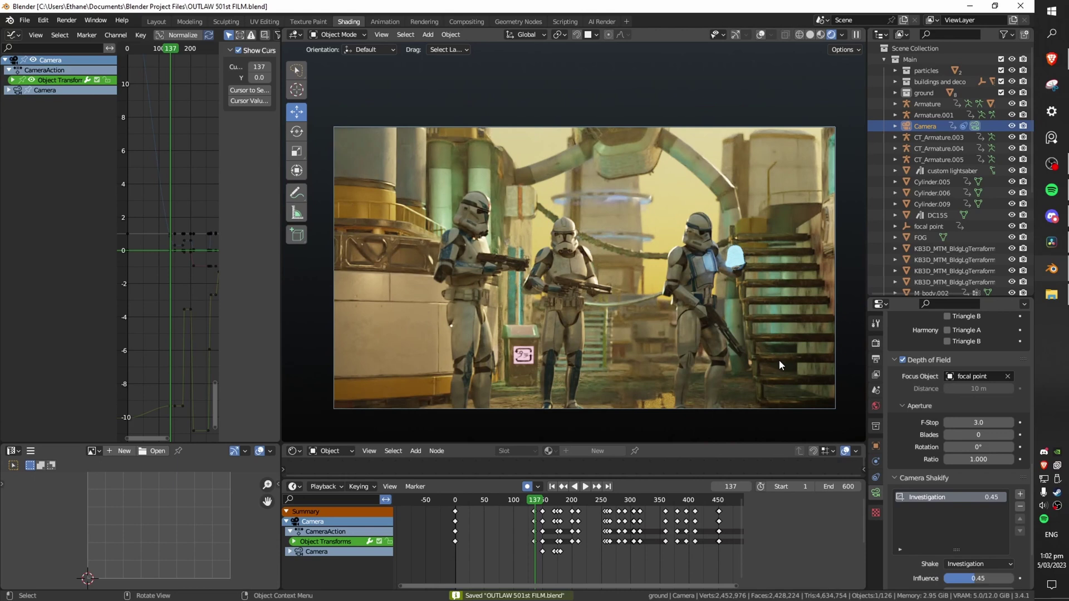
Step: Show the viewport overlays and gizmos over the camera view and select the focal point empty beside the middle trooper
{"action": "key", "text": "shift+alt+z"}
{"action": "key", "text": "ctrl+grave"}
{"action": "left_click", "coordinate": [621, 265]}
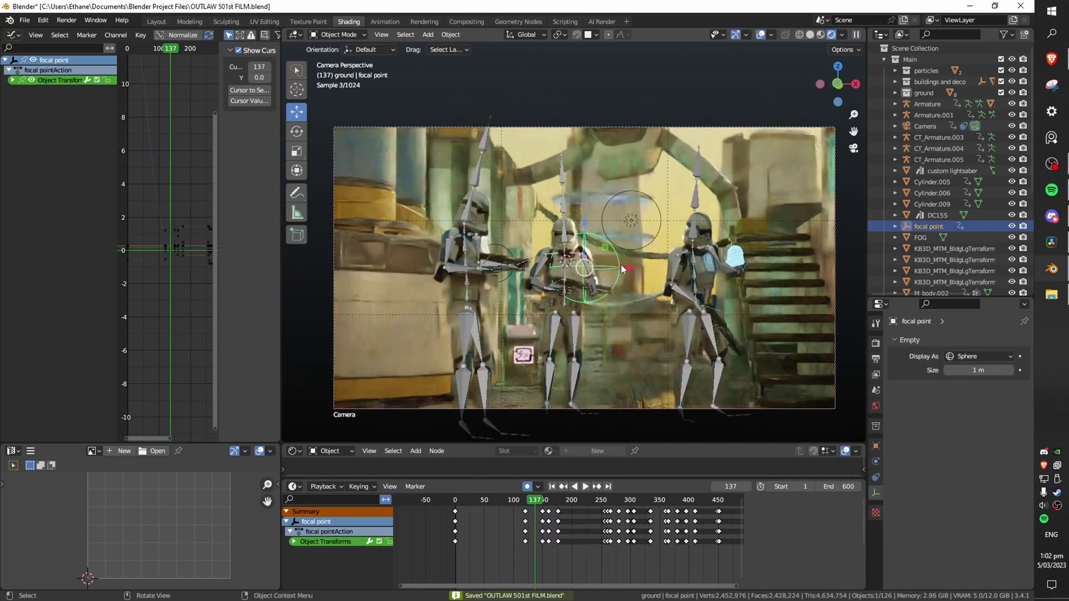
{"action": "scroll", "coordinate": [700, 275], "scroll_direction": "up", "scroll_amount": 2}
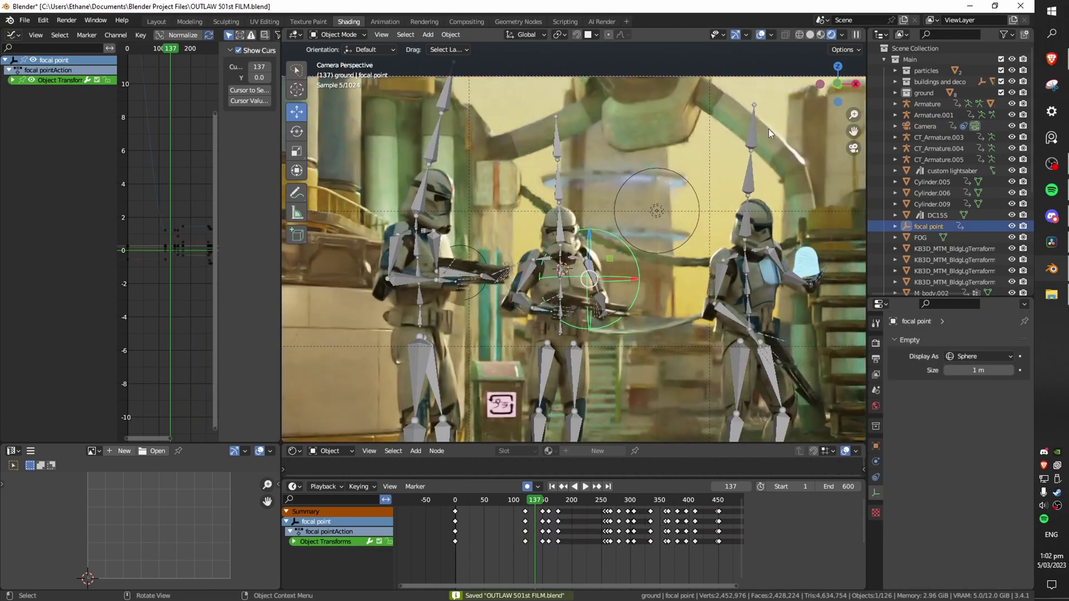
{"action": "left_click", "coordinate": [762, 35]}
{"action": "left_click", "coordinate": [762, 35]}
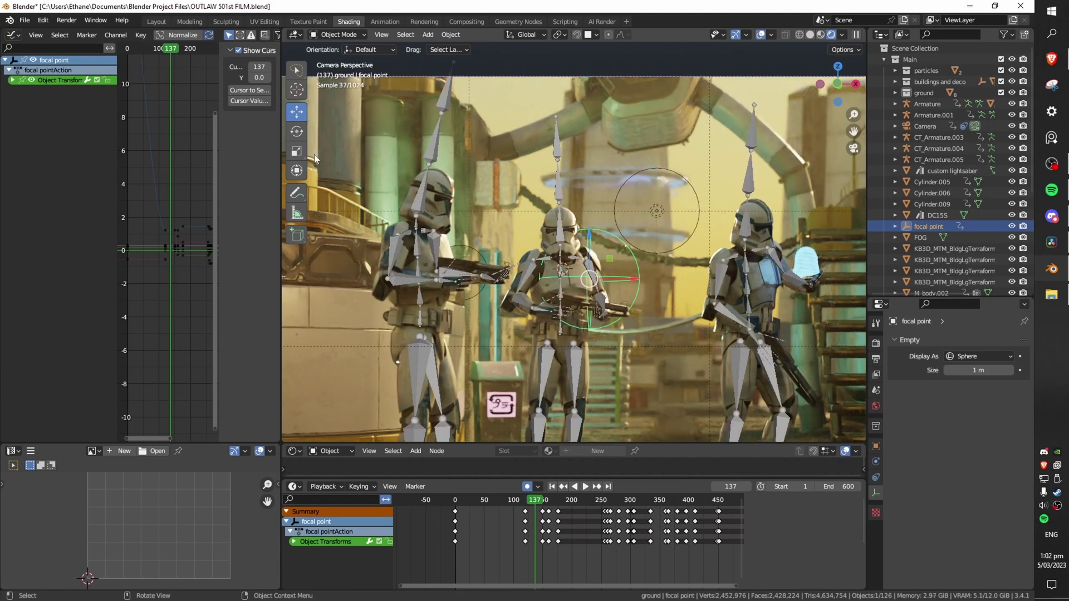
Step: Try moving the focal point to the ground near the troopers' feet by about 0.51, -1.09 and 0.15 m, and hide the overlays
{"action": "left_click_drag", "start_coordinate": [591, 280], "coordinate": [647, 402]}
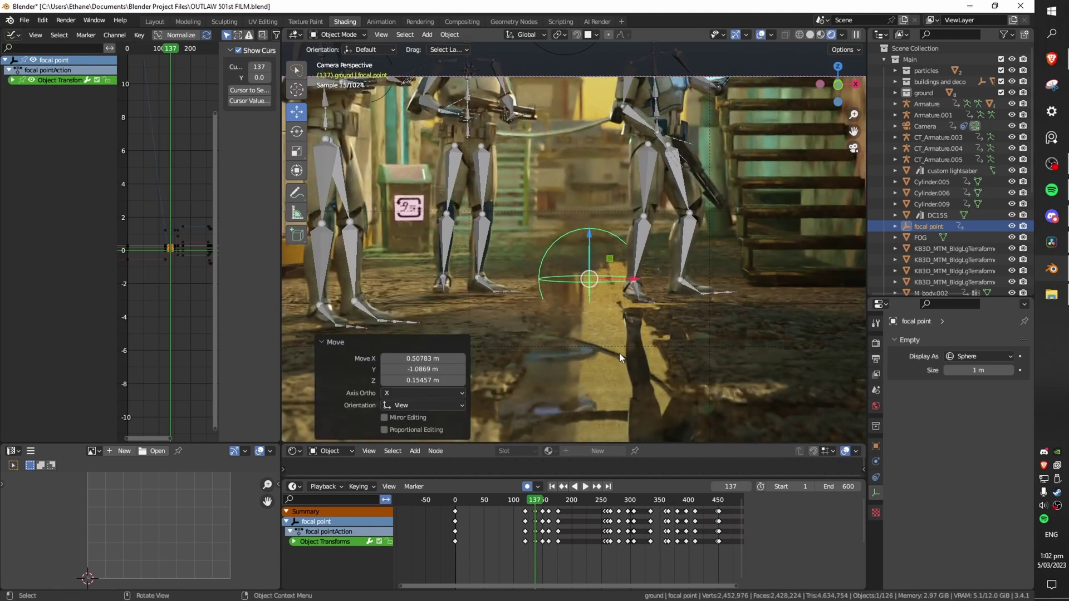
{"action": "scroll", "coordinate": [619, 353], "scroll_direction": "up", "scroll_amount": 5}
{"action": "middle_click_drag", "start_coordinate": [656, 369], "coordinate": [636, 286], "text": "shift"}
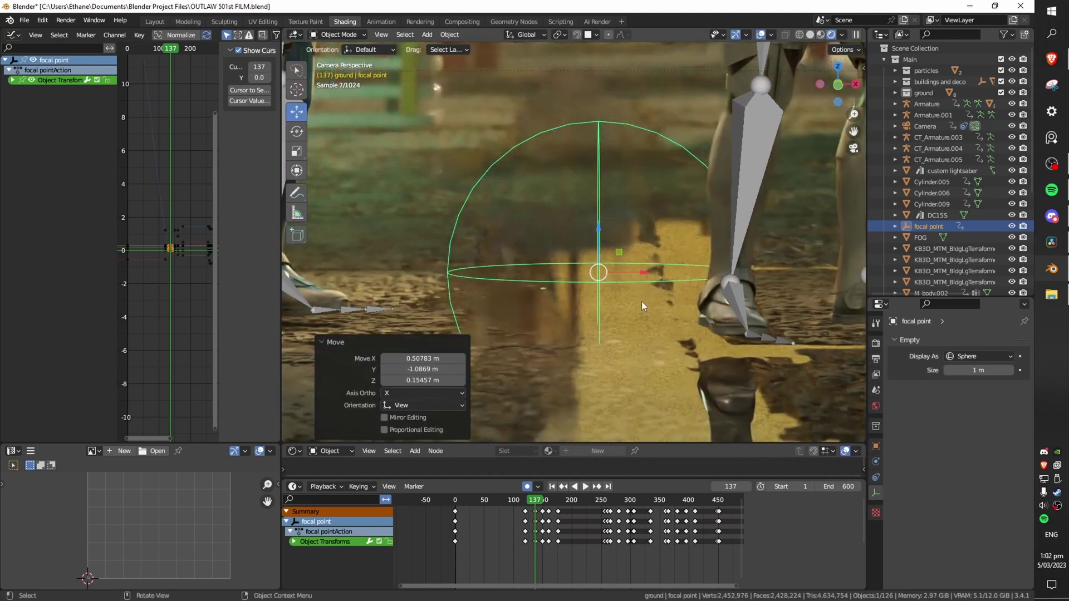
{"action": "left_click", "coordinate": [761, 34]}
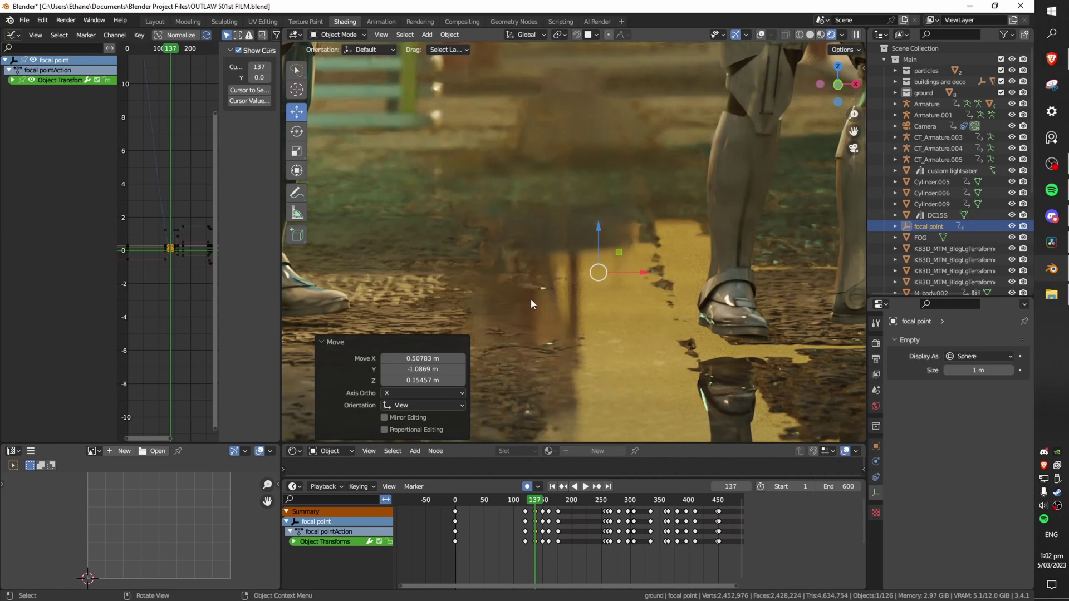
Step: Examine the focus on the middle trooper's blaster and belt with the focal point moved to the ground
{"action": "scroll", "coordinate": [546, 204], "scroll_direction": "down", "scroll_amount": 5}
{"action": "middle_click_drag", "start_coordinate": [546, 205], "coordinate": [572, 329], "text": "shift"}
{"action": "scroll", "coordinate": [461, 273], "scroll_direction": "up", "scroll_amount": 3}
{"action": "middle_click_drag", "start_coordinate": [574, 259], "coordinate": [573, 232], "text": "shift"}
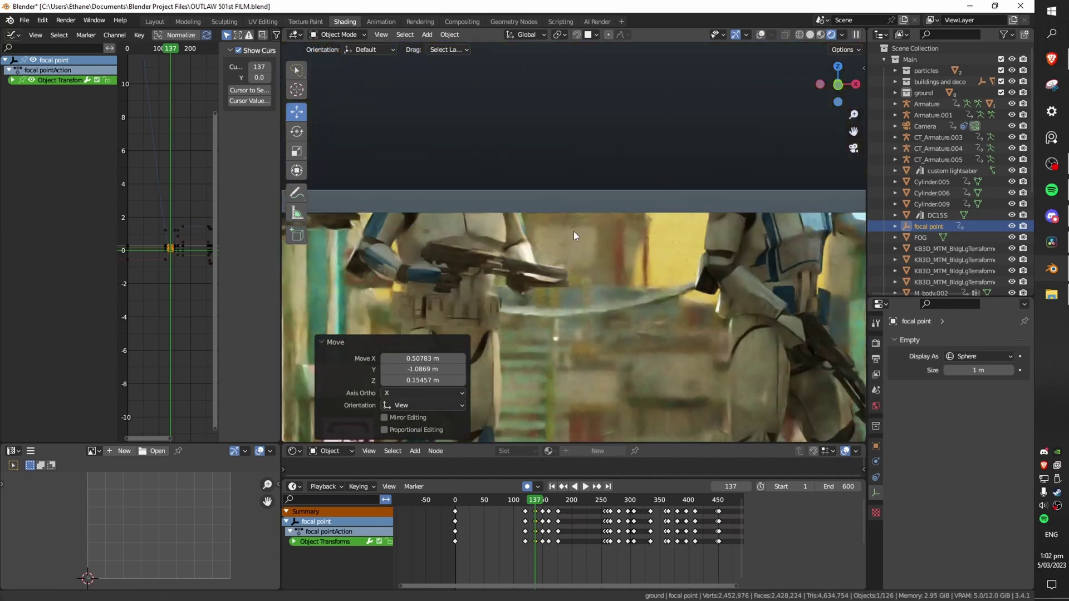
{"action": "scroll", "coordinate": [573, 232], "scroll_direction": "up", "scroll_amount": 3}
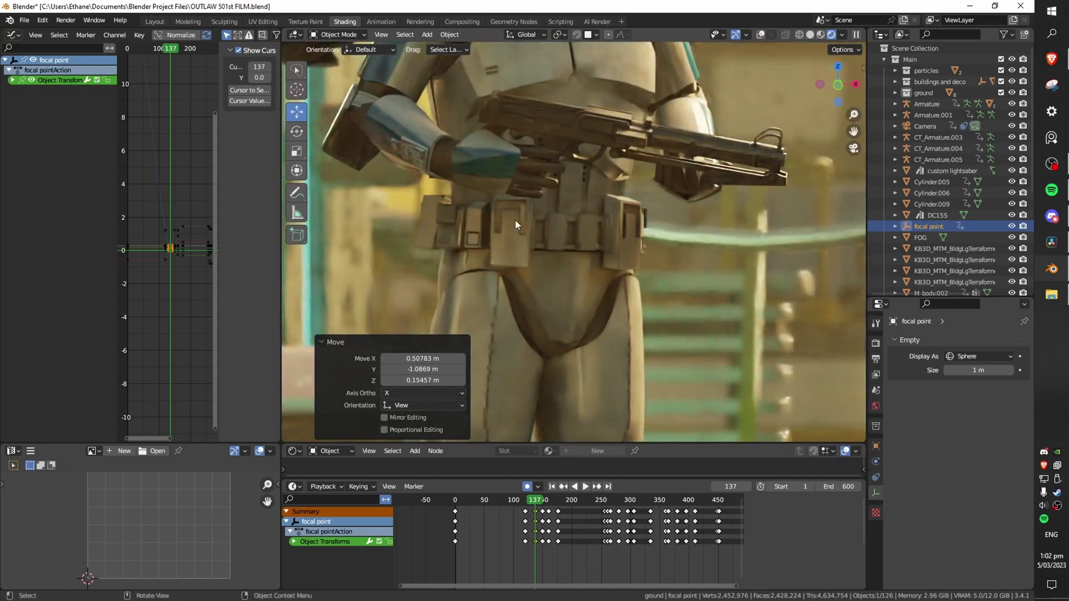
{"action": "scroll", "coordinate": [515, 219], "scroll_direction": "down", "scroll_amount": 6}
{"action": "middle_click_drag", "start_coordinate": [706, 385], "coordinate": [640, 242], "text": "shift"}
Step: Show the overlays again and undo the focal point's move to the ground
{"action": "left_click", "coordinate": [759, 36]}
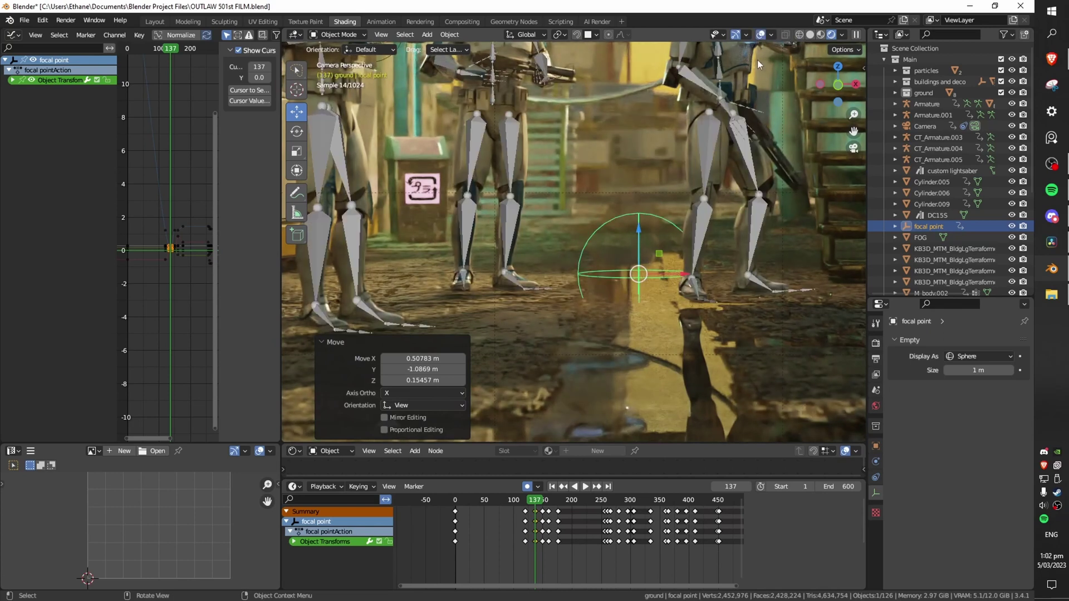
{"action": "scroll", "coordinate": [701, 172], "scroll_direction": "down", "scroll_amount": 4}
{"action": "key", "text": "Home"}
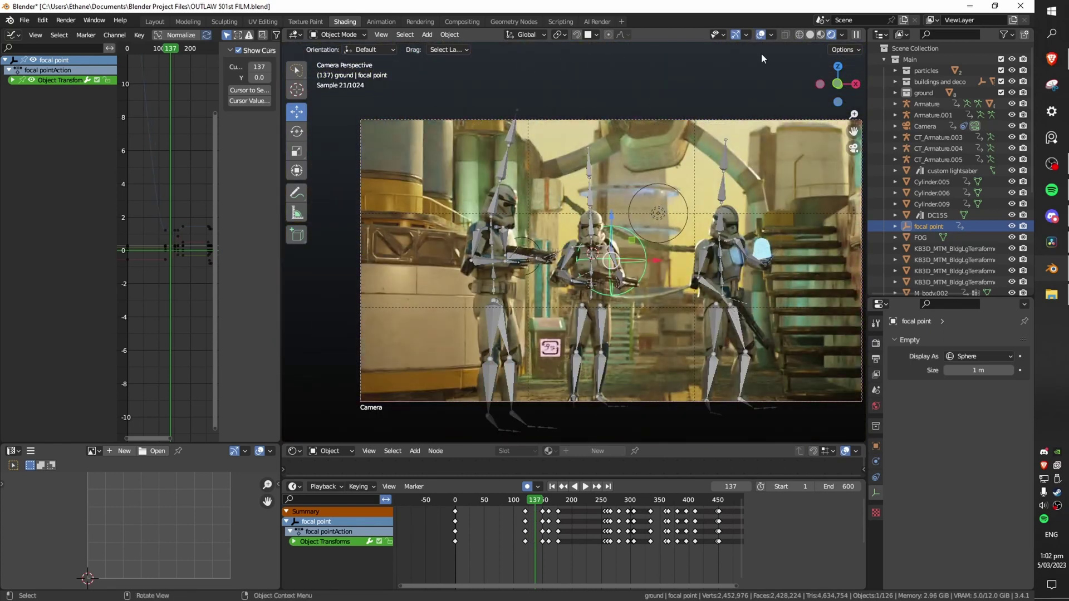
Step: Review the camera's Track To constraint alongside the focal point it targets, saving the file with the focal point selected
{"action": "left_click", "coordinate": [964, 126]}
{"action": "key", "text": "ctrl+s"}
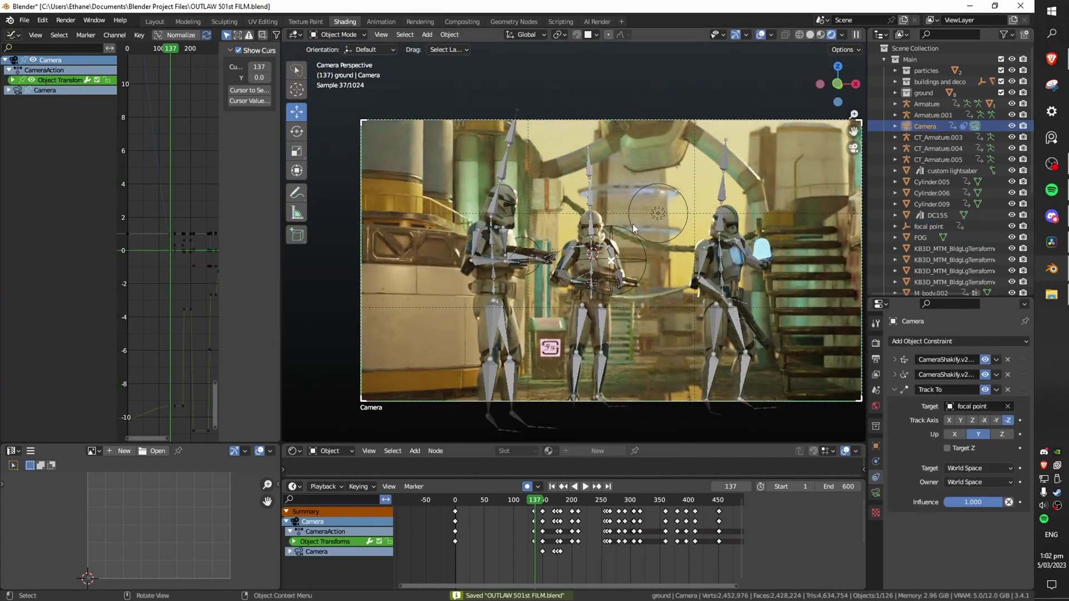
{"action": "left_click", "coordinate": [611, 261]}
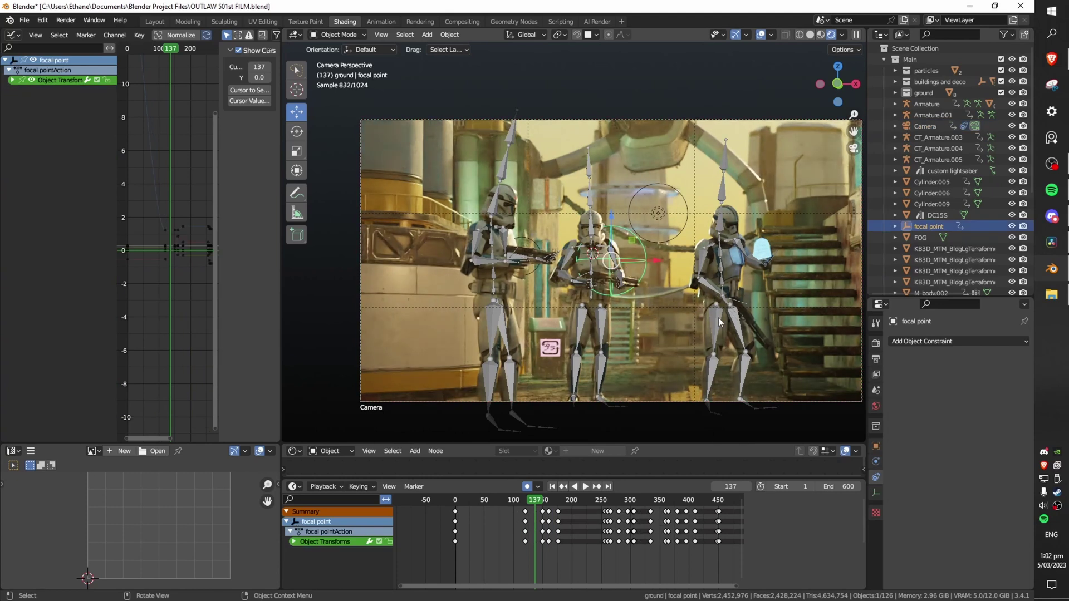
{"action": "left_click", "coordinate": [926, 126]}
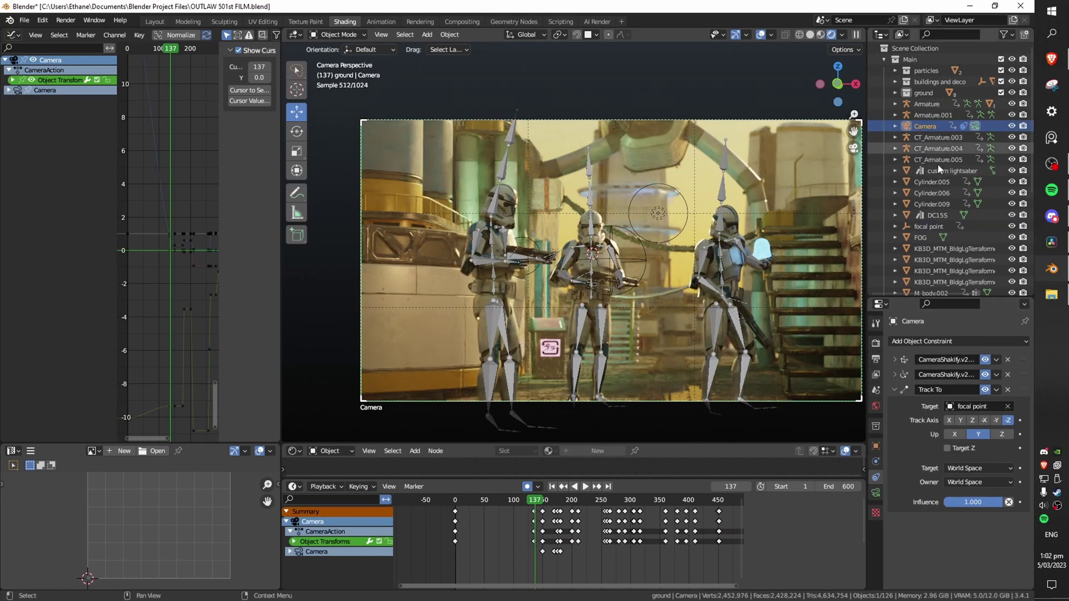
{"action": "left_click", "coordinate": [928, 227]}
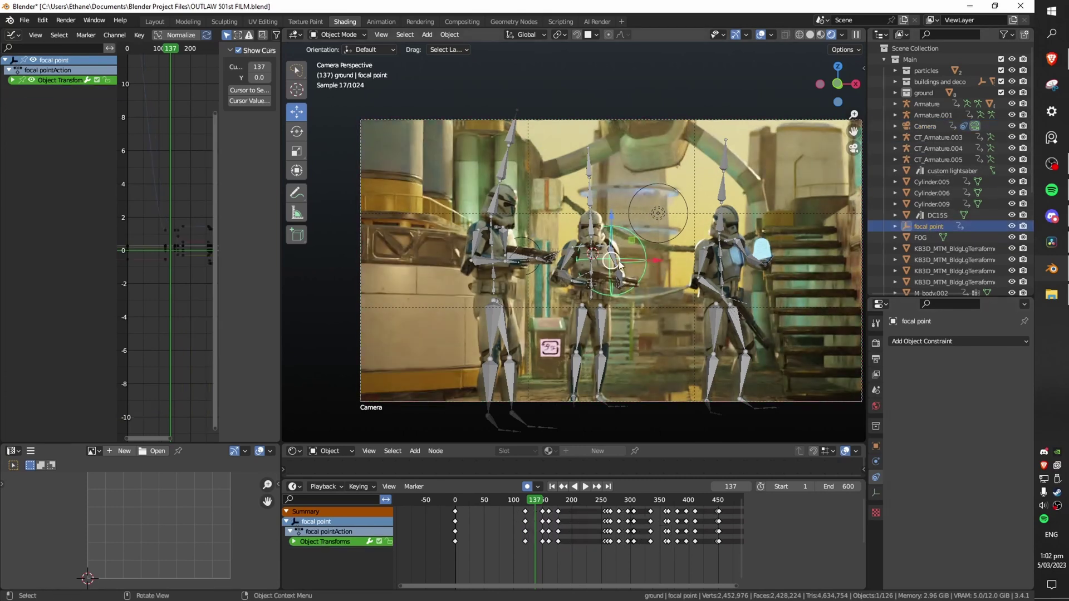
{"action": "scroll", "coordinate": [613, 265], "scroll_direction": "up", "scroll_amount": 1}
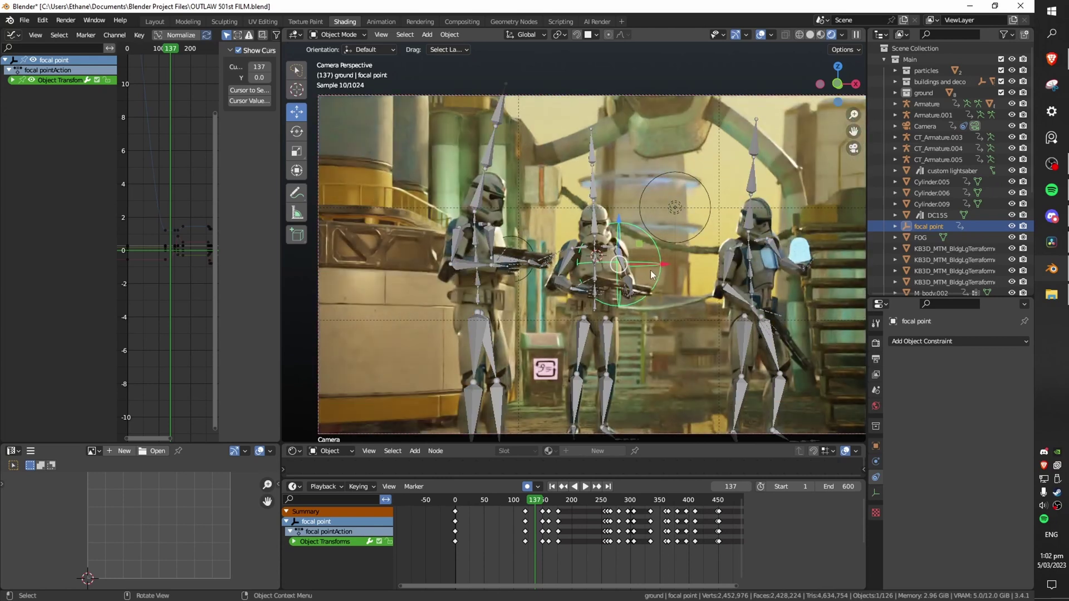
{"action": "middle_click_drag", "start_coordinate": [677, 273], "coordinate": [632, 236], "text": "shift"}
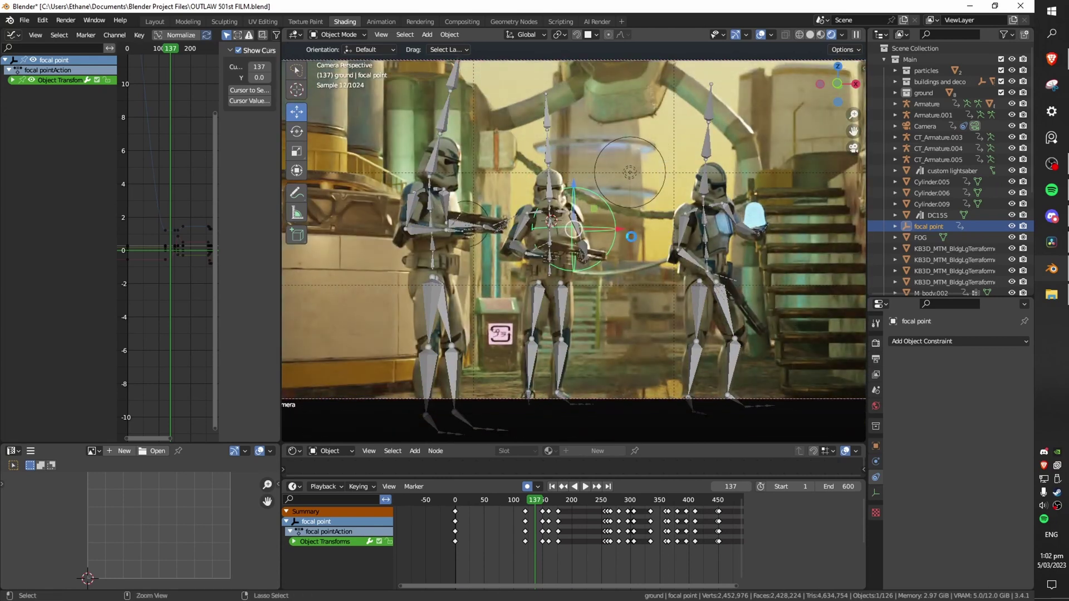
{"action": "key", "text": "ctrl+s"}
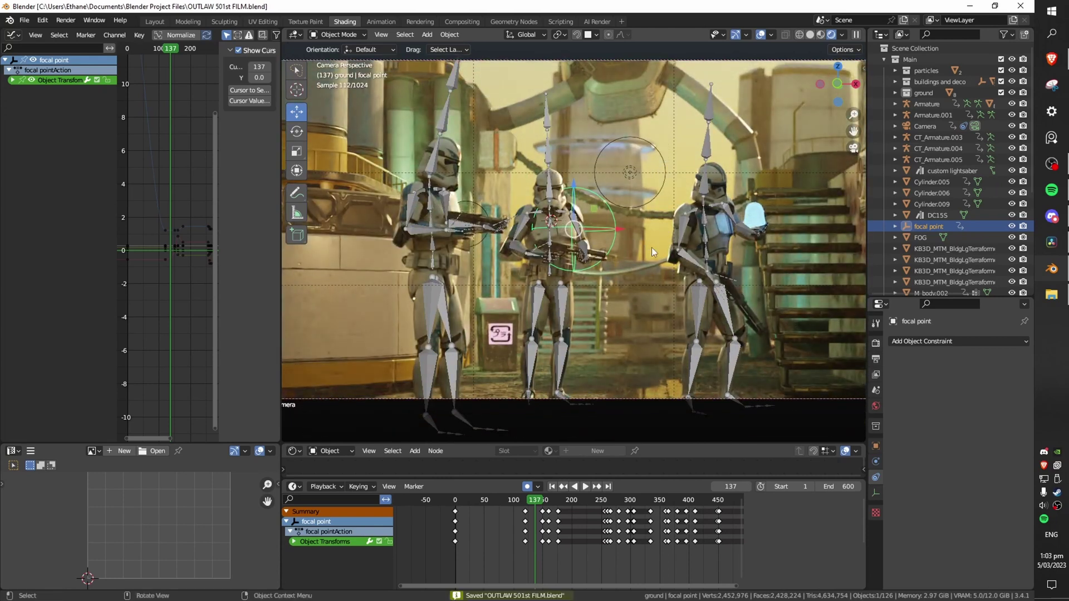
Step: Try moving the focal point between the outer troopers to swing the tracking camera, and undo the moves
{"action": "scroll", "coordinate": [643, 253], "scroll_direction": "down", "scroll_amount": 2}
{"action": "key", "text": "g"}
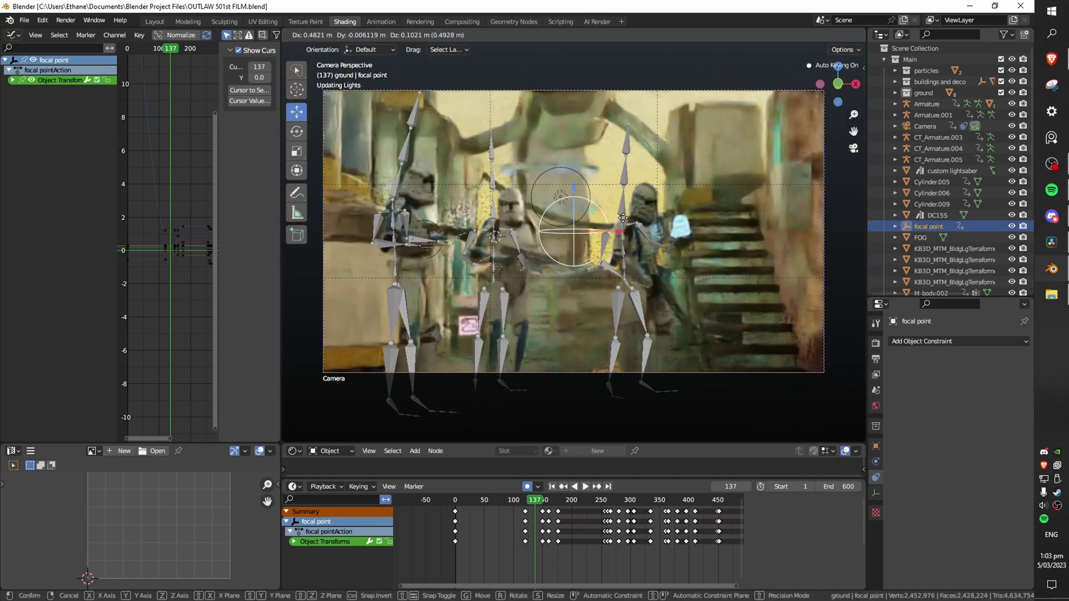
{"action": "left_click", "coordinate": [583, 234]}
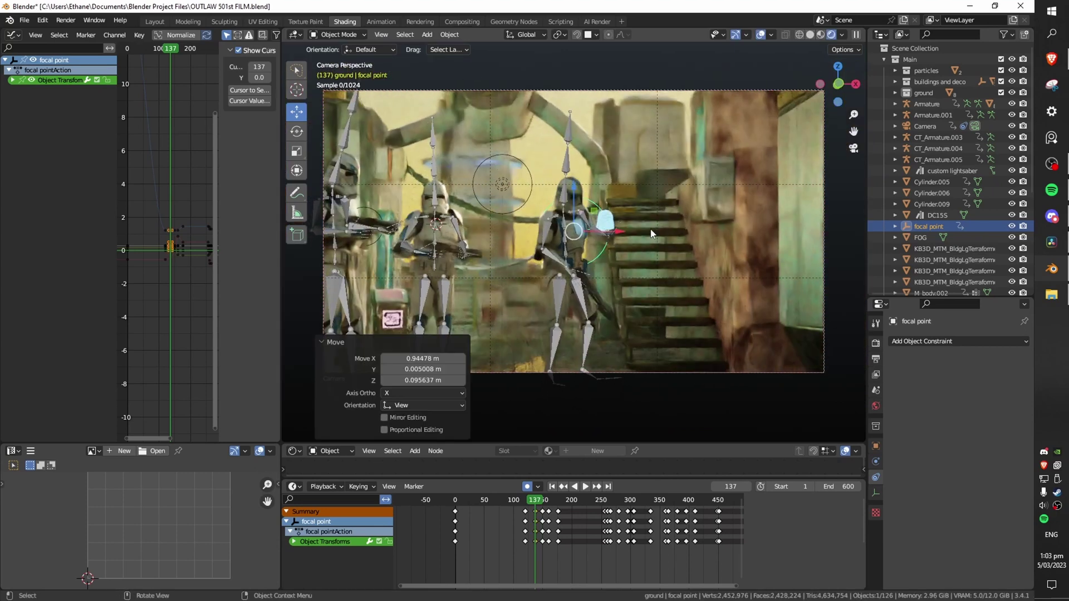
{"action": "key", "text": "g"}
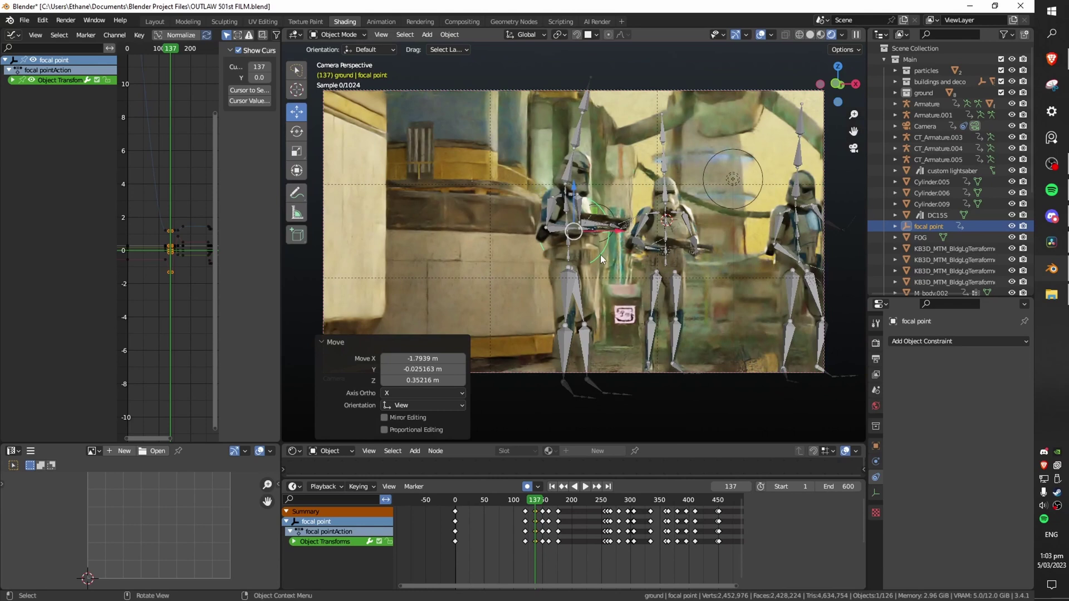
{"action": "left_click", "coordinate": [602, 257]}
{"action": "scroll", "coordinate": [654, 260], "scroll_direction": "down", "scroll_amount": 2}
{"action": "key", "text": "g"}
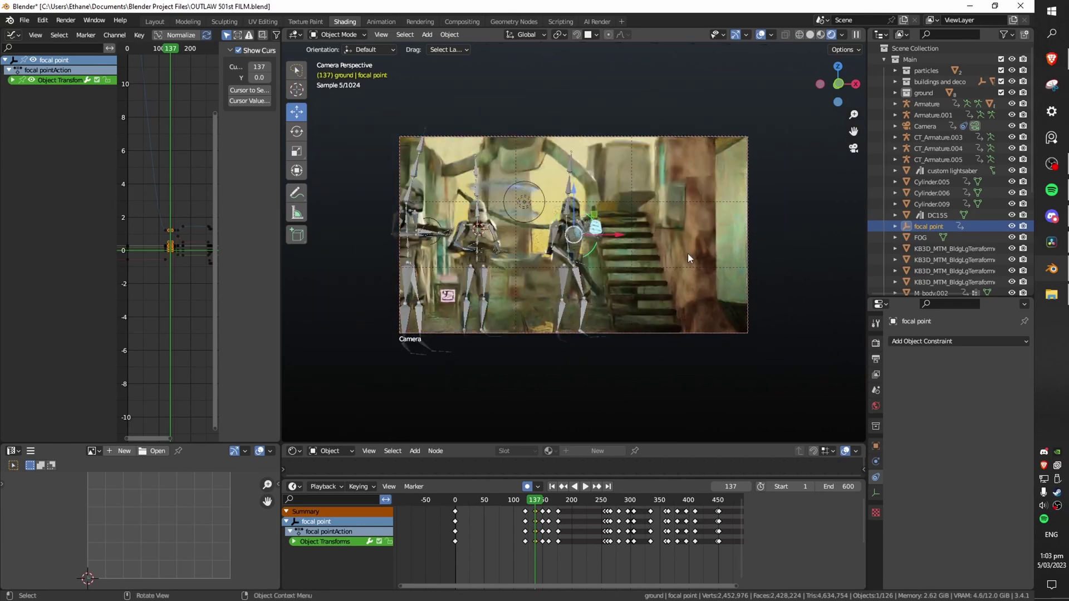
{"action": "left_click", "coordinate": [633, 266]}
{"action": "key", "text": "ctrl+z"}
{"action": "key", "text": "ctrl+z"}
Step: Save the file and hide the viewport overlays and gizmos for a clean view of the three-trooper shot
{"action": "key", "text": "ctrl+s"}
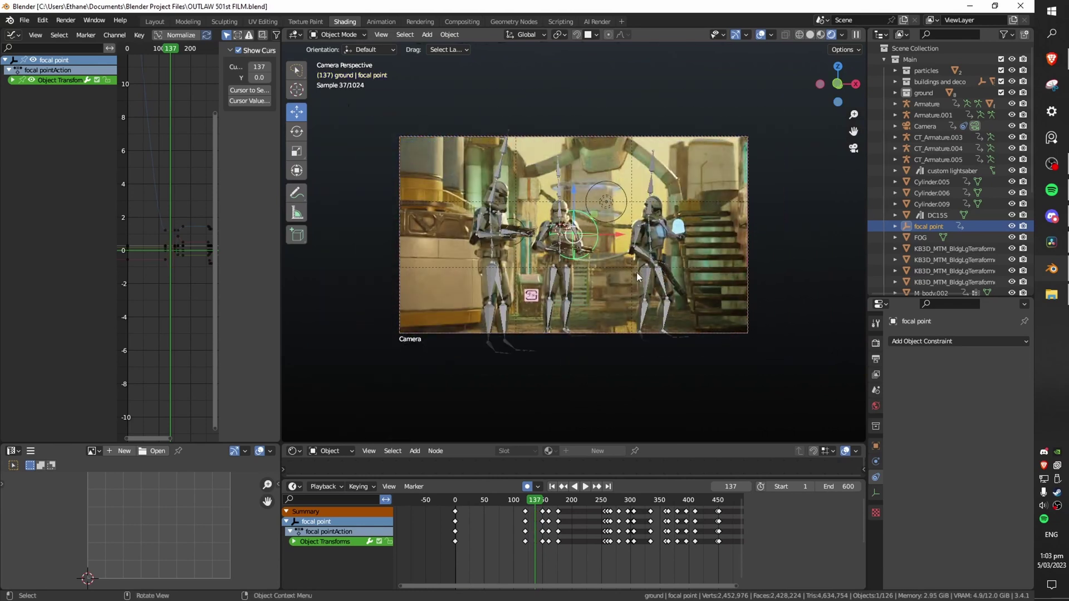
{"action": "scroll", "coordinate": [636, 261], "scroll_direction": "up", "scroll_amount": 1}
{"action": "scroll", "coordinate": [637, 262], "scroll_direction": "up", "scroll_amount": 1}
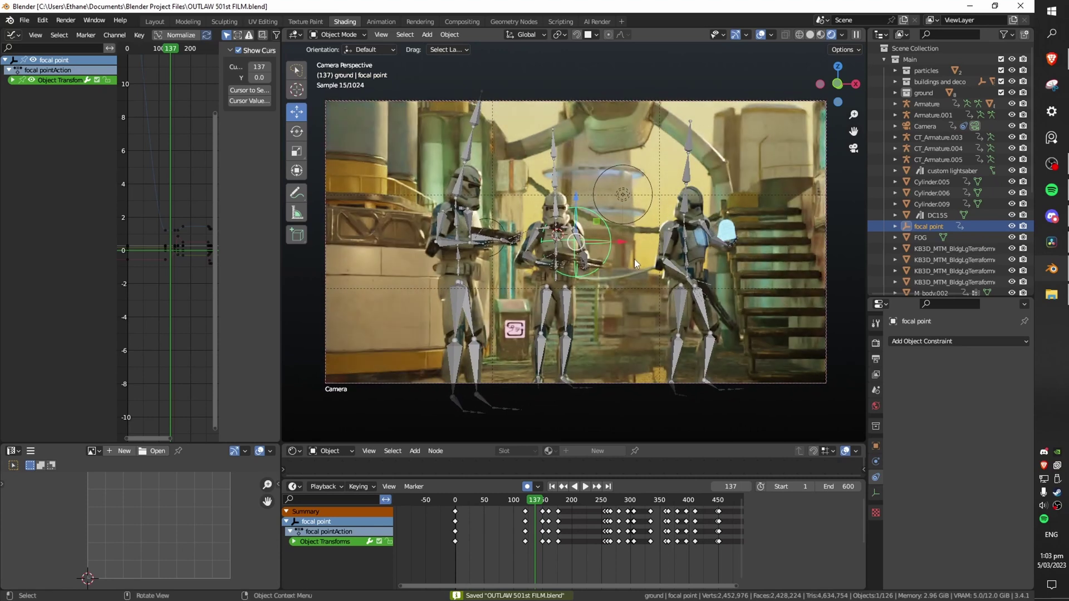
{"action": "left_click", "coordinate": [760, 34]}
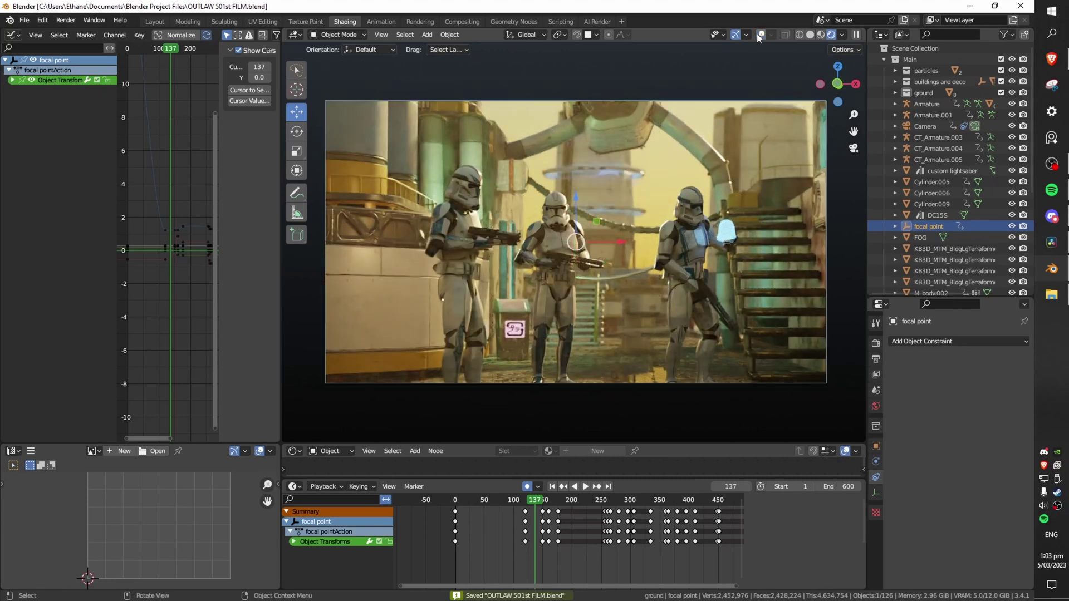
{"action": "left_click", "coordinate": [735, 35]}
Step: Switch to the Compositing workspace and bring the whole compositing node tree into view
{"action": "left_click", "coordinate": [466, 22]}
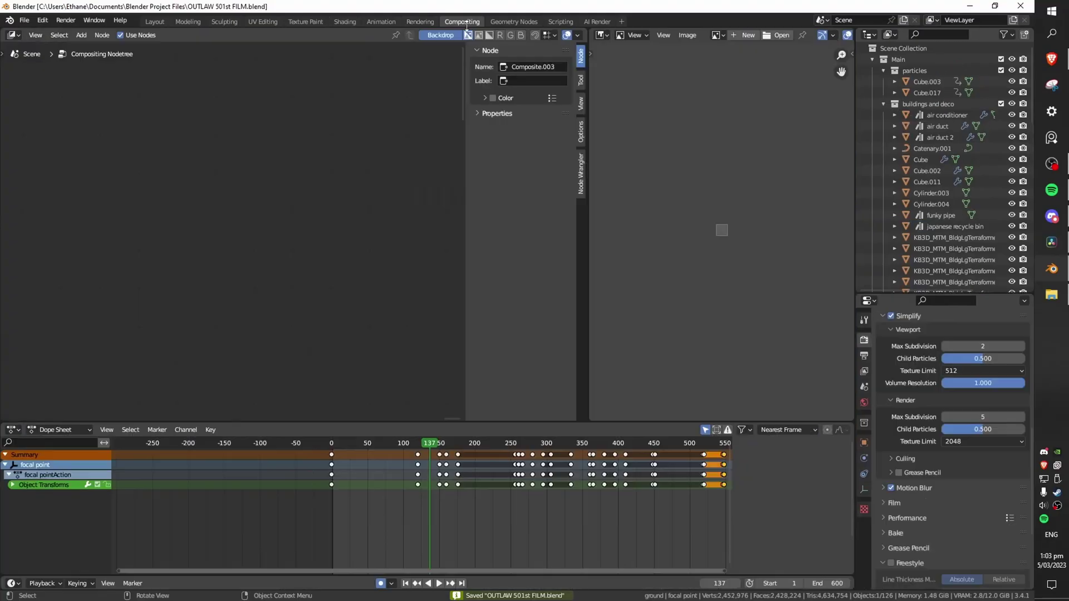
{"action": "scroll", "coordinate": [353, 257], "scroll_direction": "down", "scroll_amount": 3}
{"action": "middle_click_drag", "start_coordinate": [147, 303], "coordinate": [464, 305]}
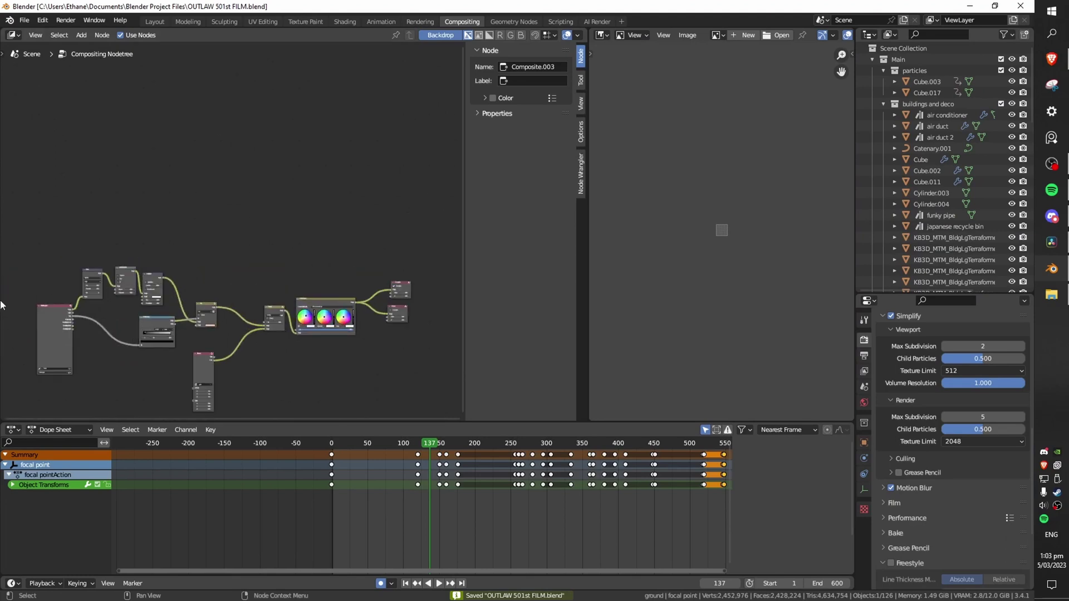
{"action": "scroll", "coordinate": [221, 251], "scroll_direction": "up", "scroll_amount": 1}
{"action": "middle_click_drag", "start_coordinate": [86, 340], "coordinate": [99, 271]}
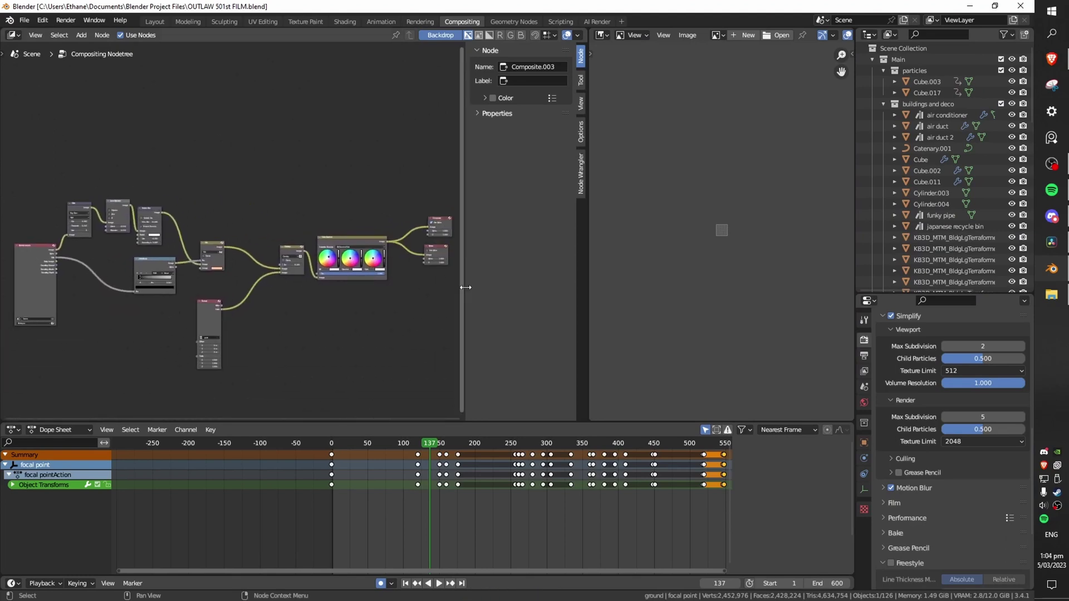
Step: Display the Render Result in the image editor beside the compositing node tree
{"action": "left_click", "coordinate": [639, 36]}
{"action": "left_click", "coordinate": [718, 35]}
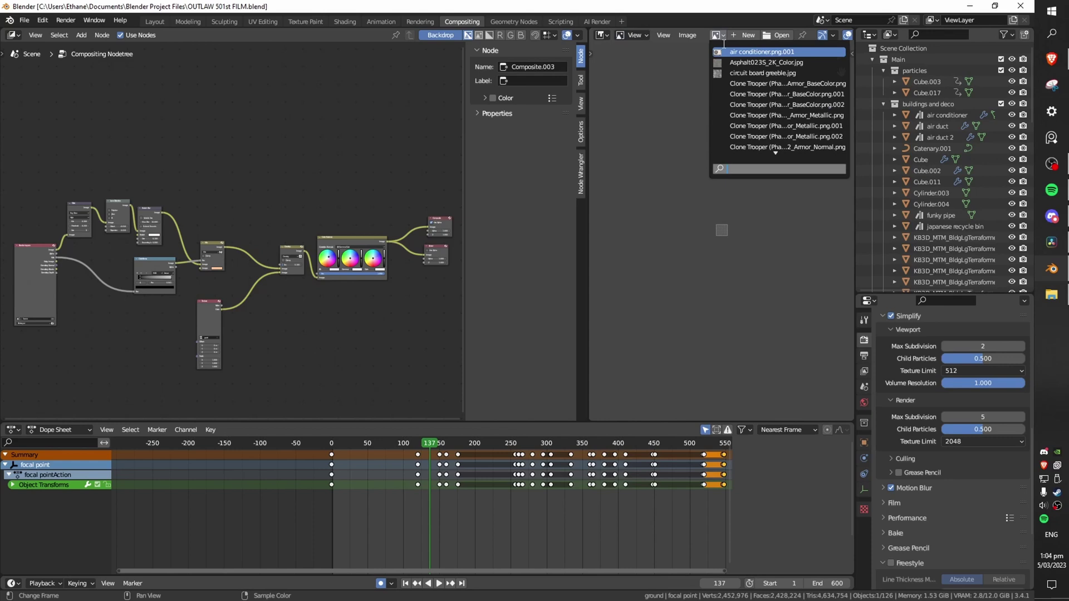
{"action": "left_click", "coordinate": [727, 56]}
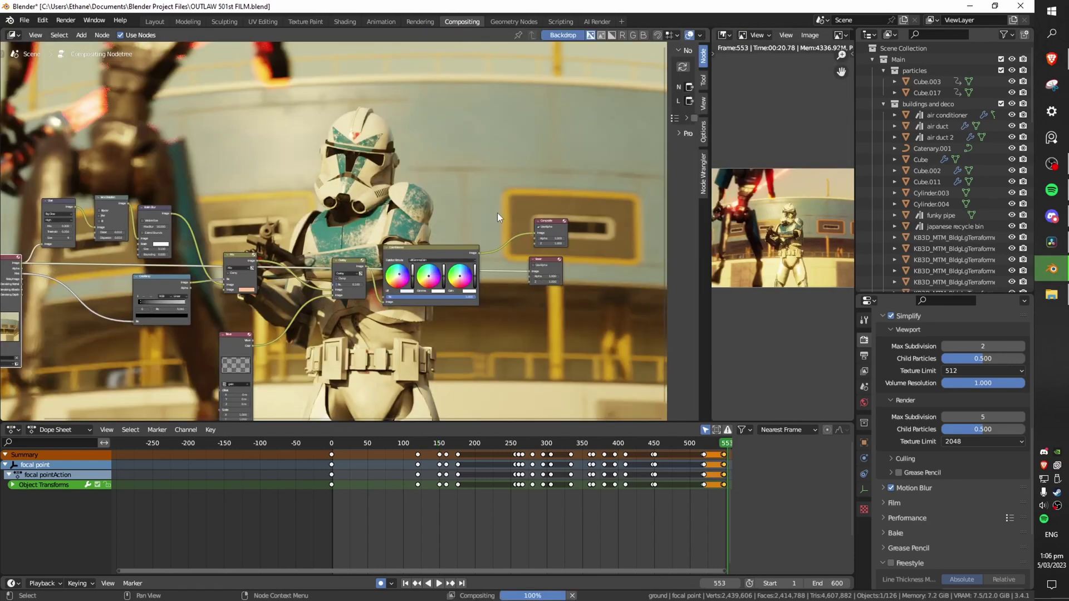
{"action": "middle_click_drag", "start_coordinate": [497, 212], "coordinate": [487, 281]}
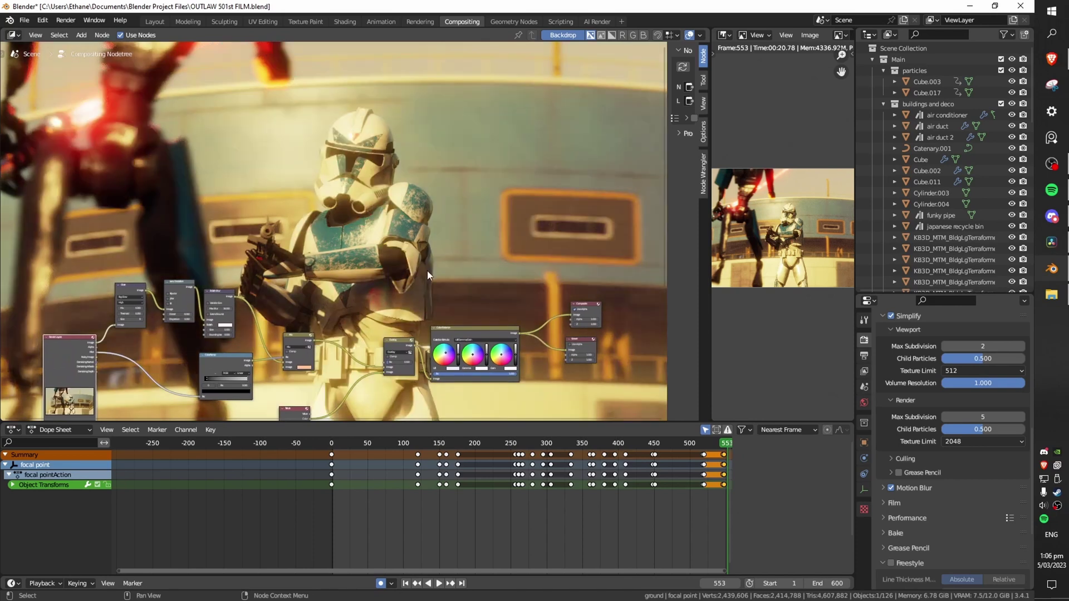
{"action": "middle_click_drag", "start_coordinate": [426, 273], "coordinate": [425, 243]}
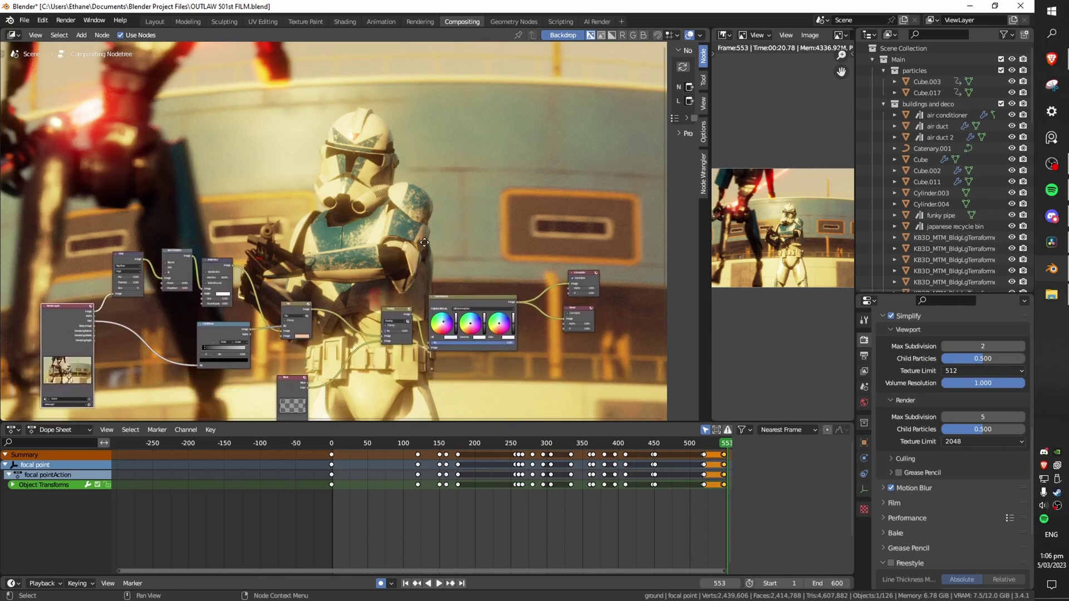
{"action": "scroll", "coordinate": [424, 243], "scroll_direction": "up", "scroll_amount": 2}
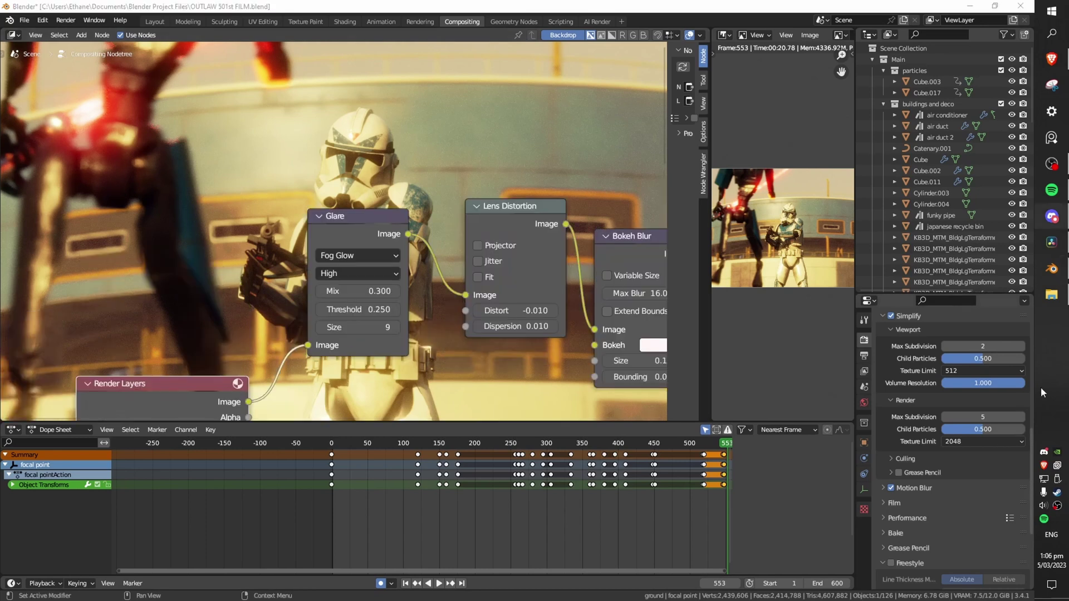
Step: Bypass the Glare node to compare the image with and without its Fog Glow, and undo the bypass
{"action": "middle_click_drag", "start_coordinate": [356, 343], "coordinate": [361, 309]}
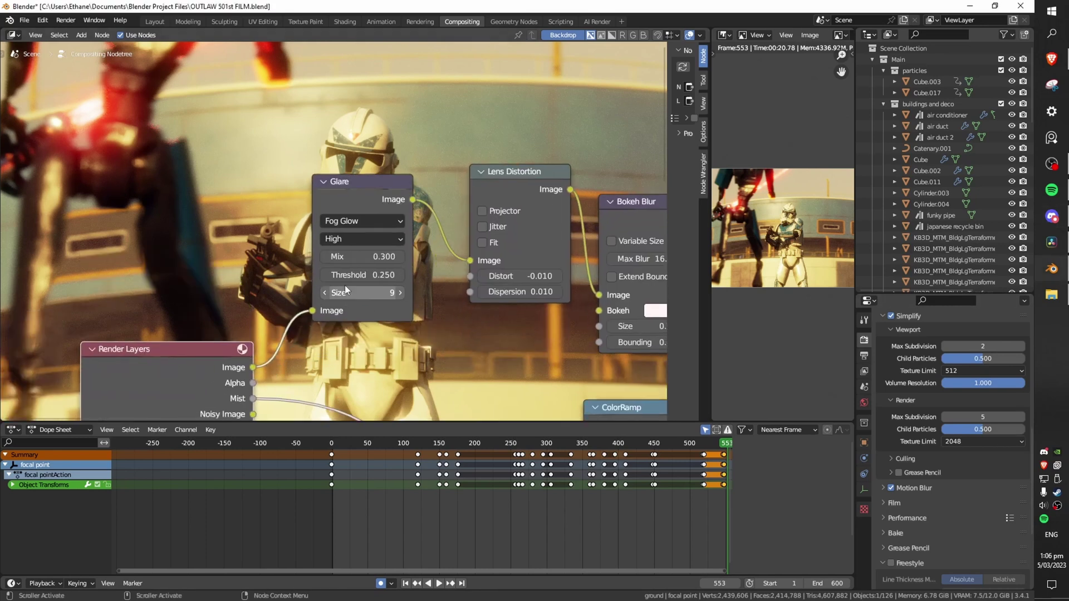
{"action": "scroll", "coordinate": [345, 294], "scroll_direction": "up", "scroll_amount": 3}
{"action": "middle_click_drag", "start_coordinate": [350, 238], "coordinate": [344, 341]}
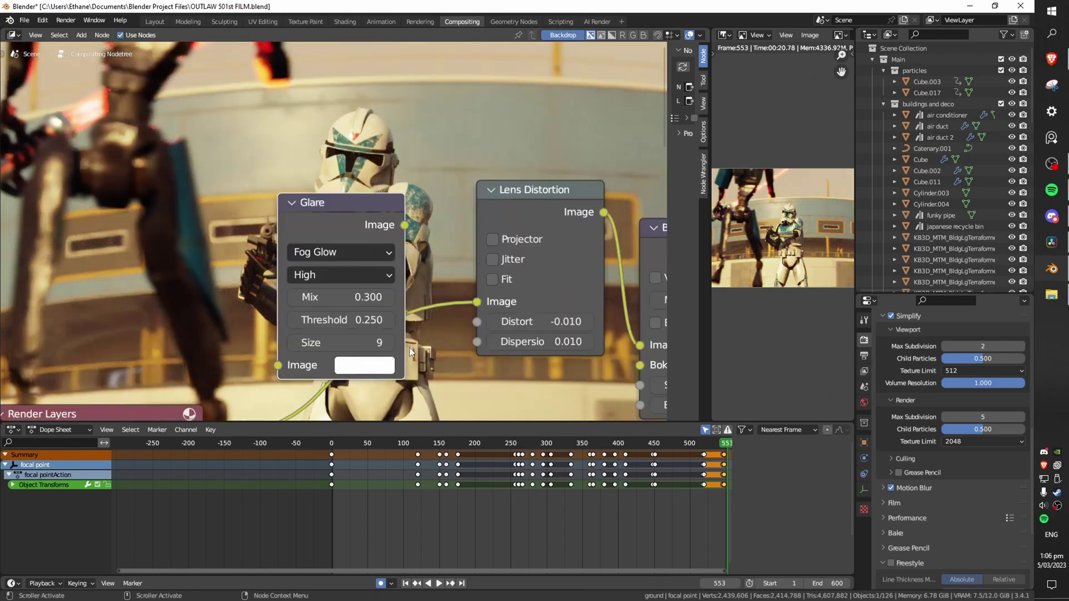
{"action": "middle_click_drag", "start_coordinate": [425, 220], "coordinate": [442, 323]}
{"action": "key", "text": "ctrl+z"}
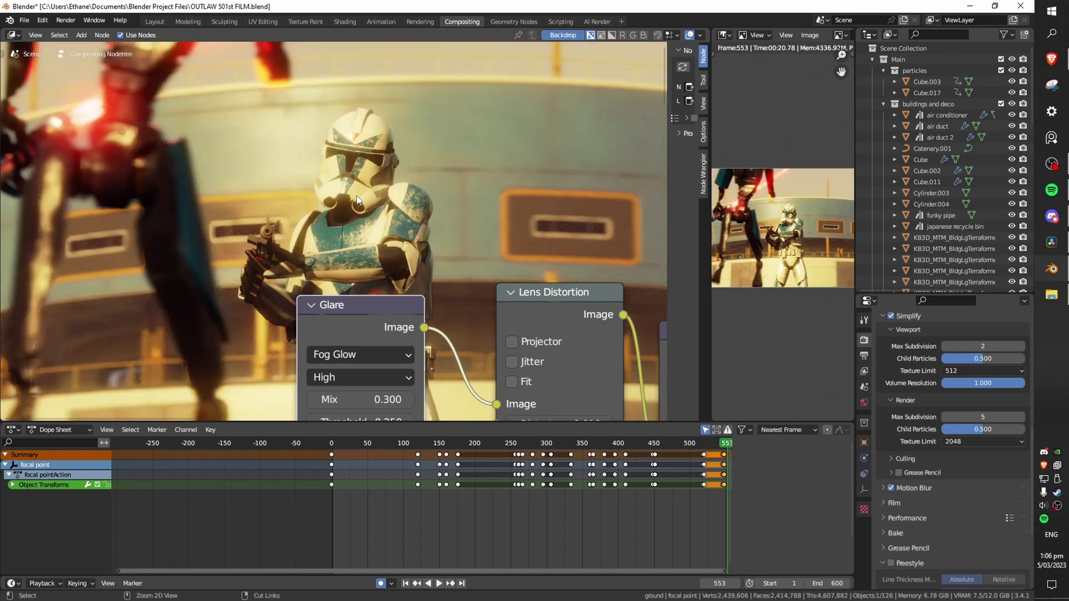
{"action": "key", "text": "ctrl+shift+z"}
{"action": "middle_click_drag", "start_coordinate": [409, 243], "coordinate": [465, 208]}
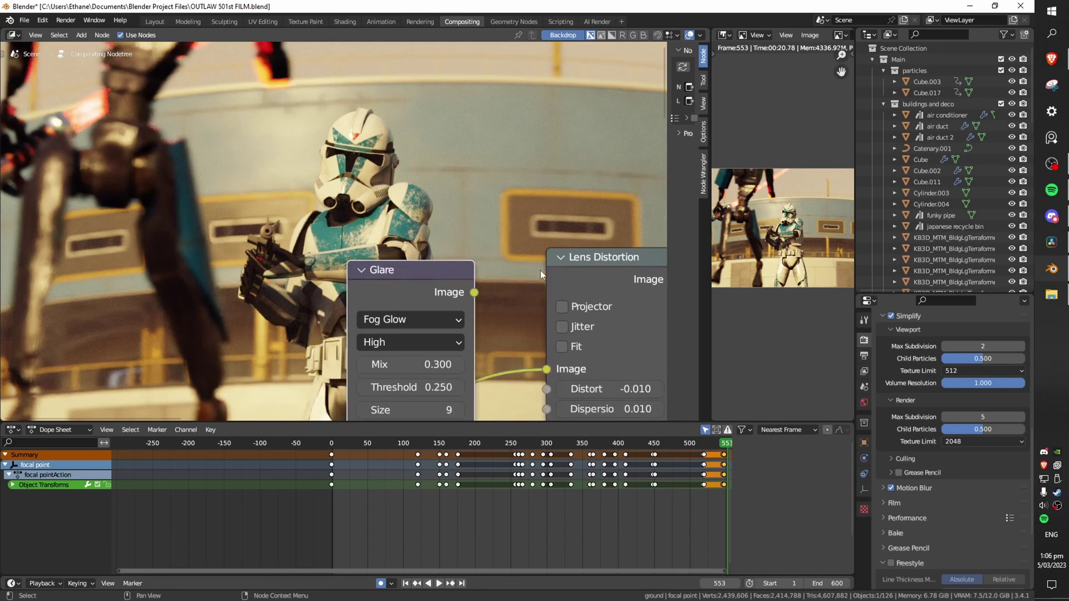
{"action": "key", "text": "ctrl+z"}
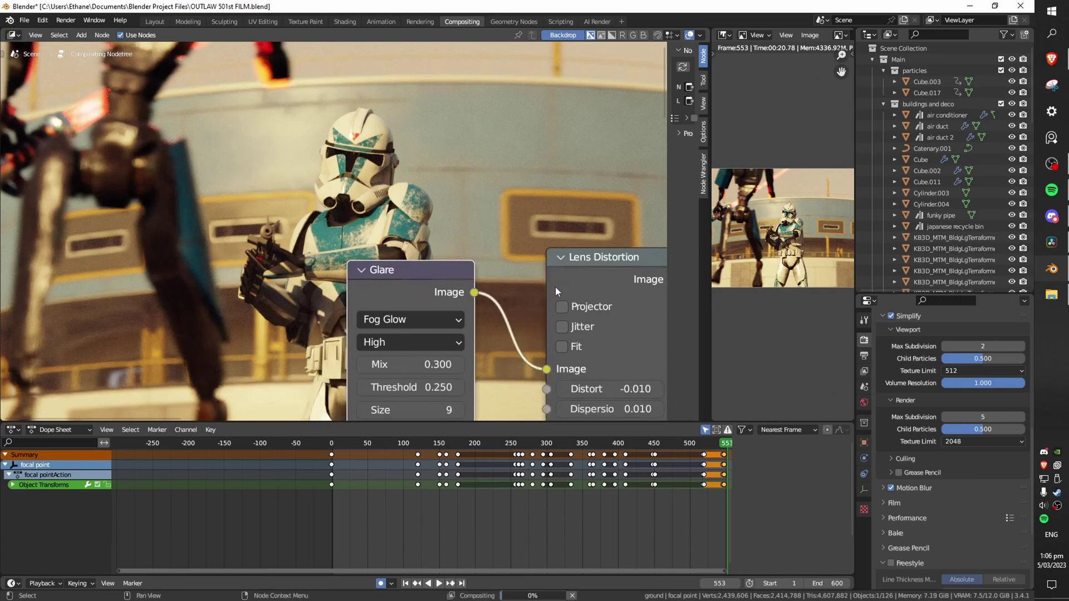
Step: Move the Lens Distortion node closer to the Glare node and widen the image editor showing the render
{"action": "middle_click_drag", "start_coordinate": [430, 224], "coordinate": [275, 188]}
{"action": "scroll", "coordinate": [534, 206], "scroll_direction": "down", "scroll_amount": 3}
{"action": "left_click_drag", "start_coordinate": [340, 218], "coordinate": [309, 253]}
{"action": "scroll", "coordinate": [364, 378], "scroll_direction": "up", "scroll_amount": 5}
{"action": "middle_click_drag", "start_coordinate": [364, 378], "coordinate": [344, 303]}
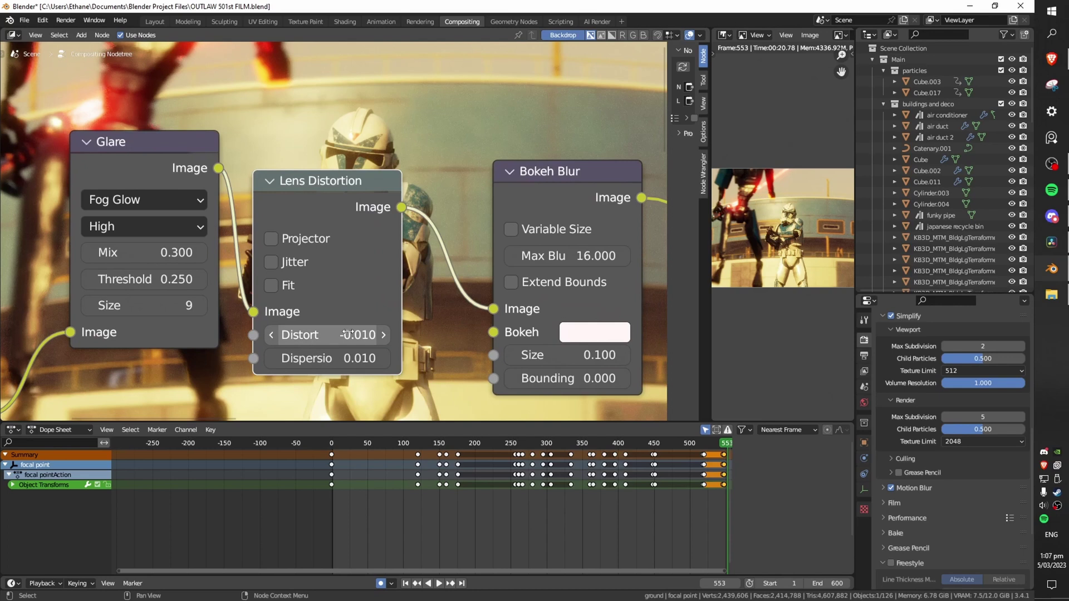
{"action": "scroll", "coordinate": [762, 275], "scroll_direction": "up", "scroll_amount": 3}
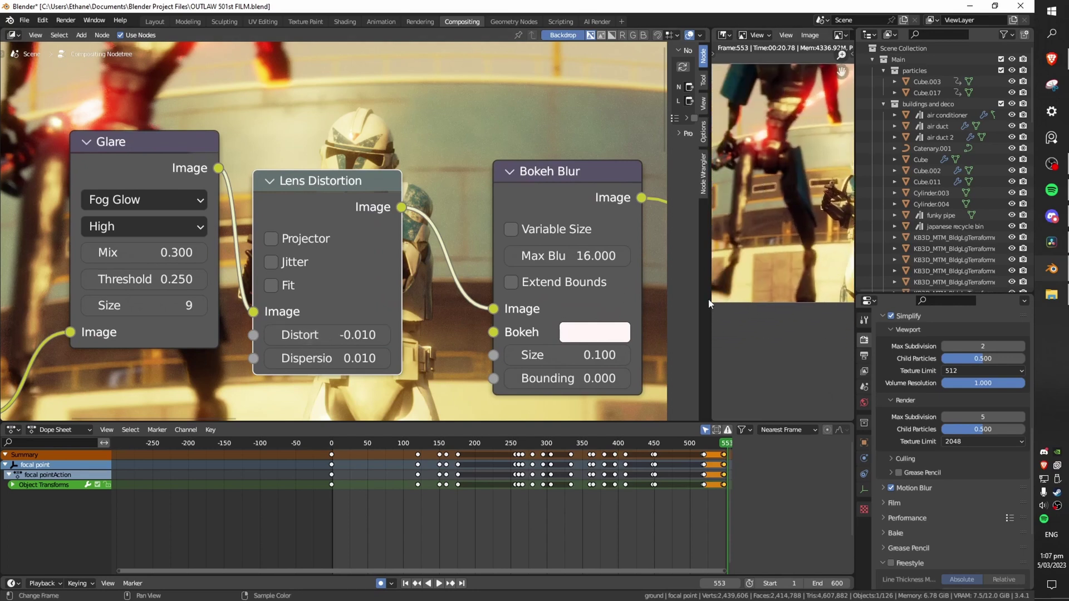
{"action": "left_click_drag", "start_coordinate": [711, 299], "coordinate": [493, 292]}
Step: Compare the orange building trim in the render with the Lens Distortion node bypassed and restored
{"action": "scroll", "coordinate": [762, 278], "scroll_direction": "up", "scroll_amount": 5}
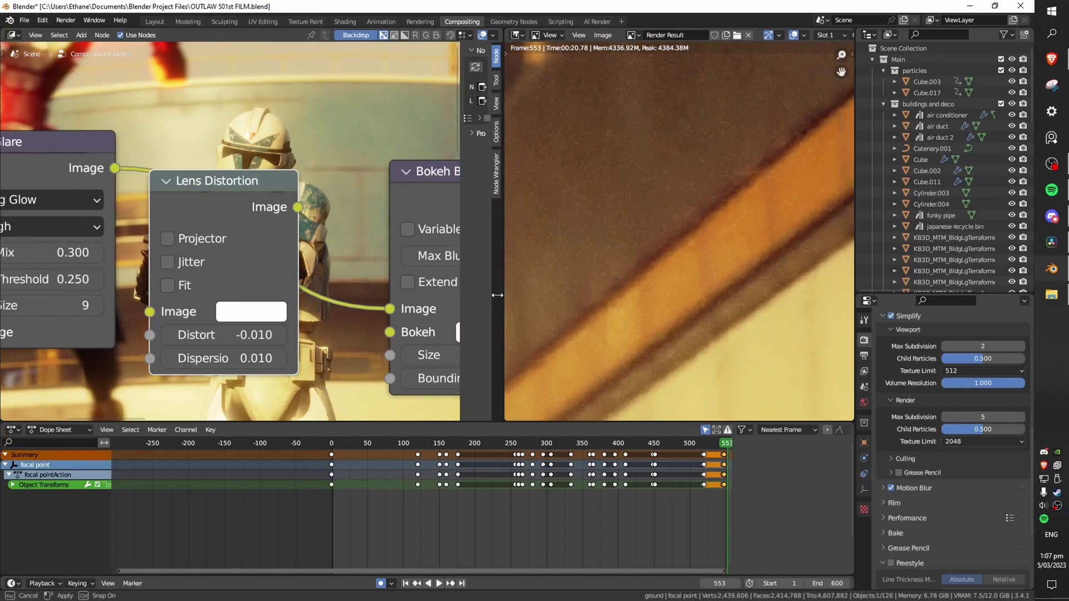
{"action": "scroll", "coordinate": [660, 302], "scroll_direction": "down", "scroll_amount": 3}
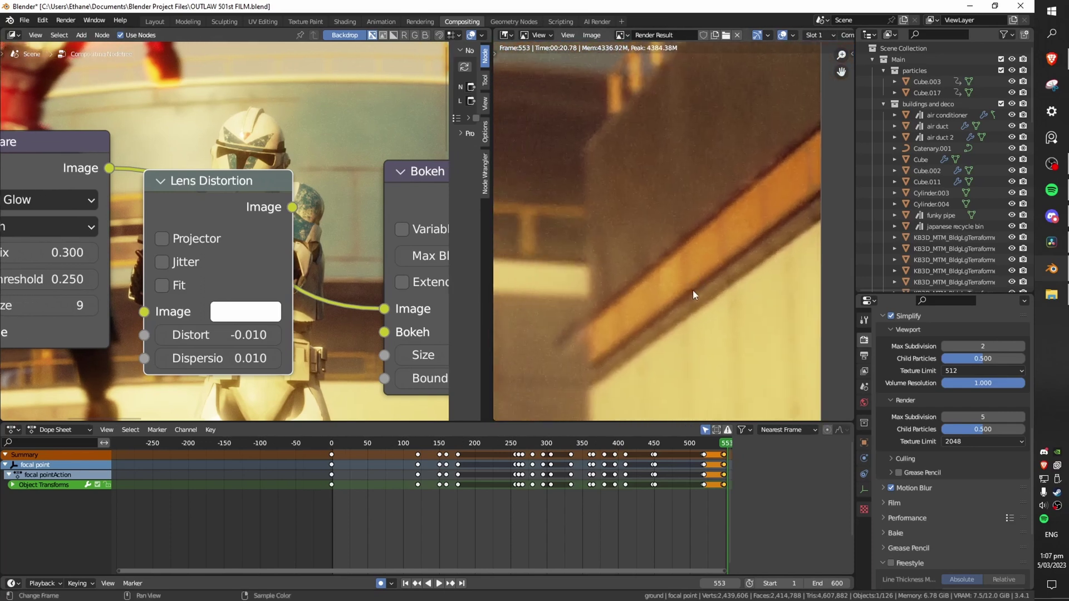
{"action": "scroll", "coordinate": [692, 289], "scroll_direction": "up", "scroll_amount": 3}
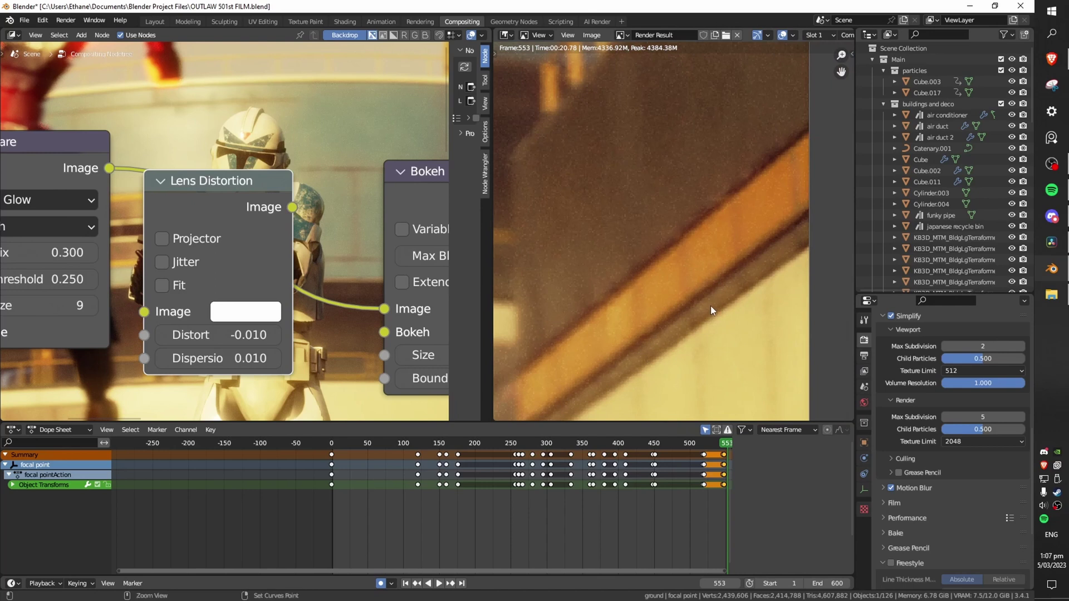
{"action": "scroll", "coordinate": [710, 305], "scroll_direction": "down", "scroll_amount": 2}
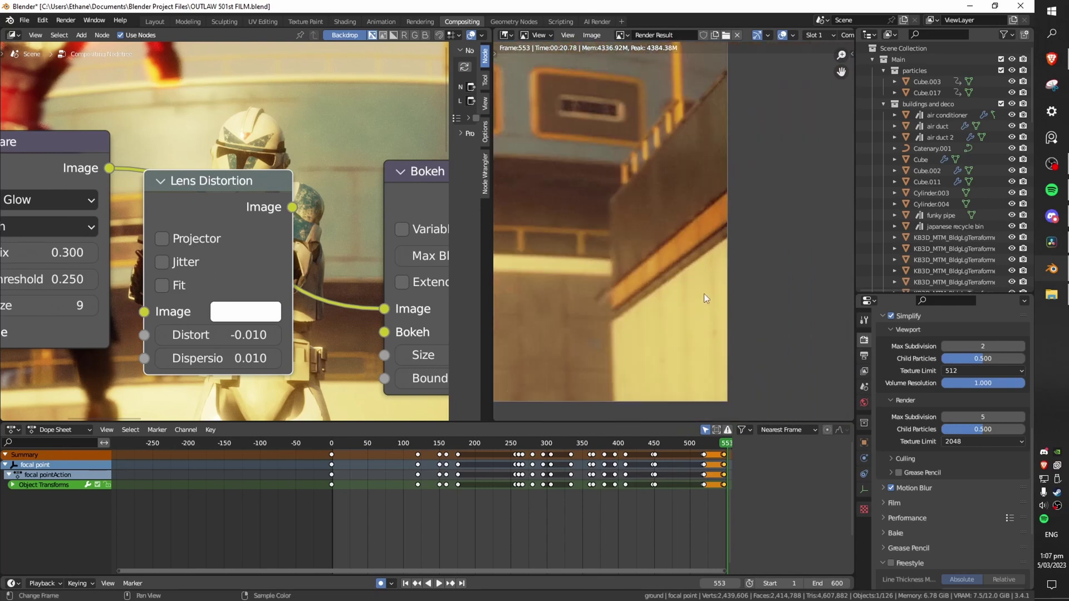
{"action": "middle_click_drag", "start_coordinate": [704, 293], "coordinate": [703, 307]}
{"action": "scroll", "coordinate": [708, 284], "scroll_direction": "up", "scroll_amount": 2}
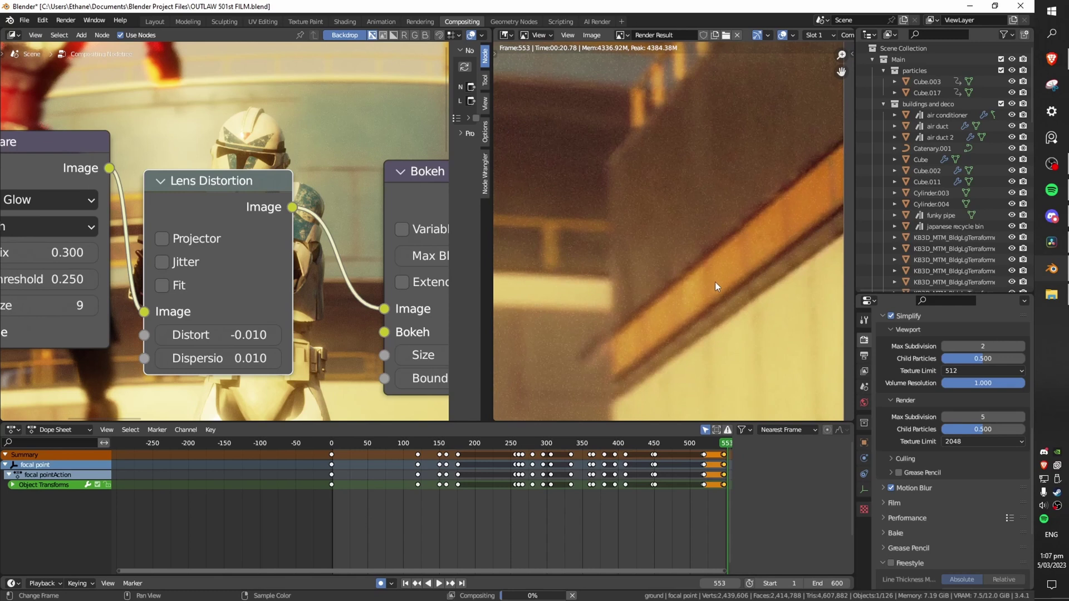
{"action": "middle_click_drag", "start_coordinate": [720, 288], "coordinate": [736, 265]}
{"action": "scroll", "coordinate": [704, 296], "scroll_direction": "up", "scroll_amount": 1}
{"action": "scroll", "coordinate": [746, 252], "scroll_direction": "down", "scroll_amount": 1}
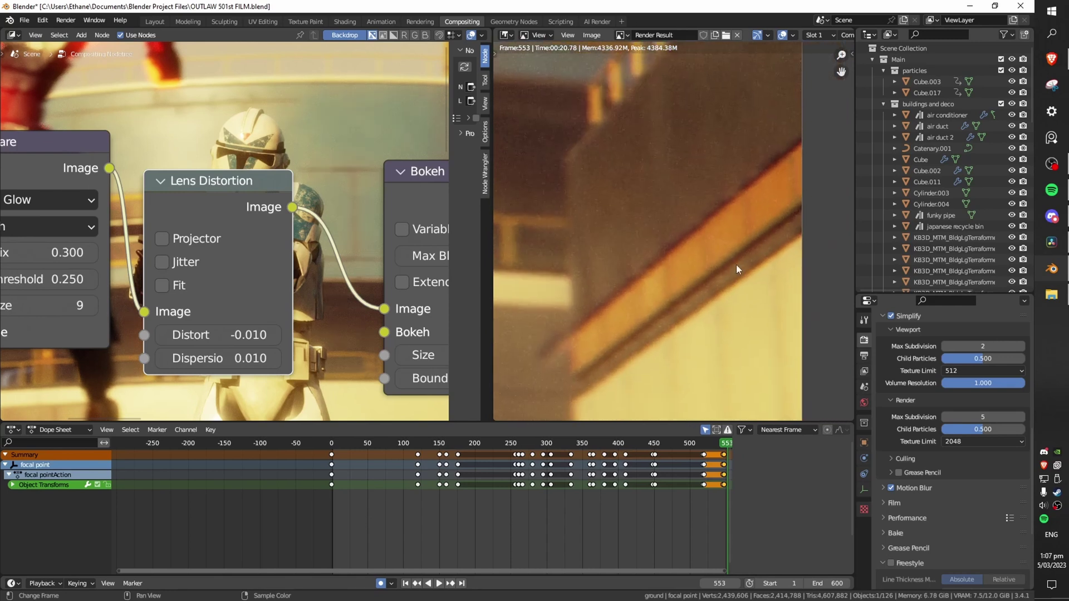
Step: Save the file and examine the lens dispersion along the orange building edges in the render up close
{"action": "key", "text": "ctrl+s"}
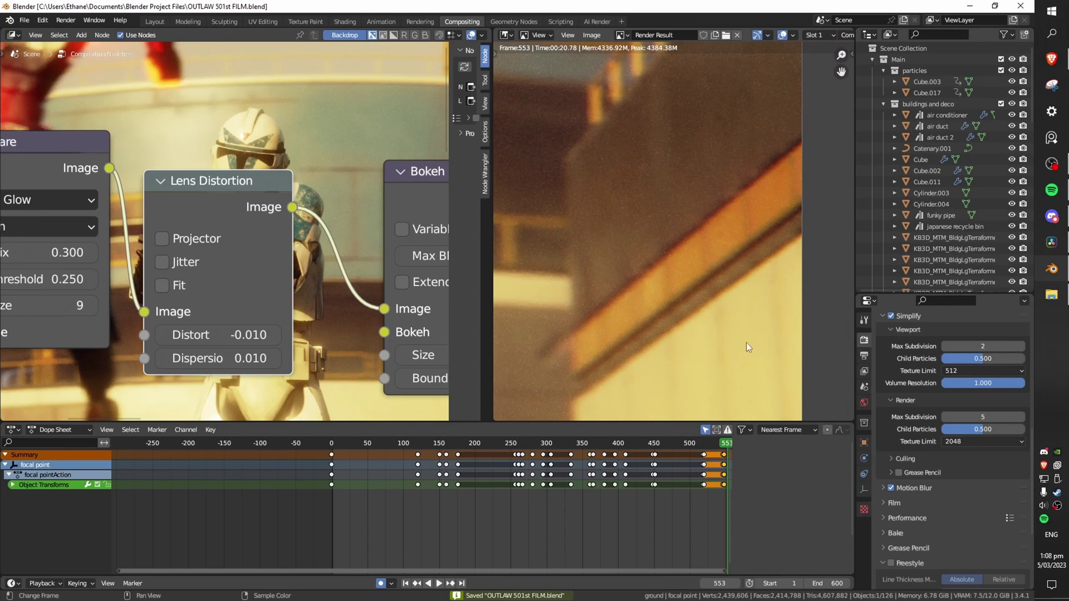
{"action": "scroll", "coordinate": [746, 342], "scroll_direction": "up", "scroll_amount": 4}
{"action": "middle_click_drag", "start_coordinate": [726, 290], "coordinate": [730, 179]}
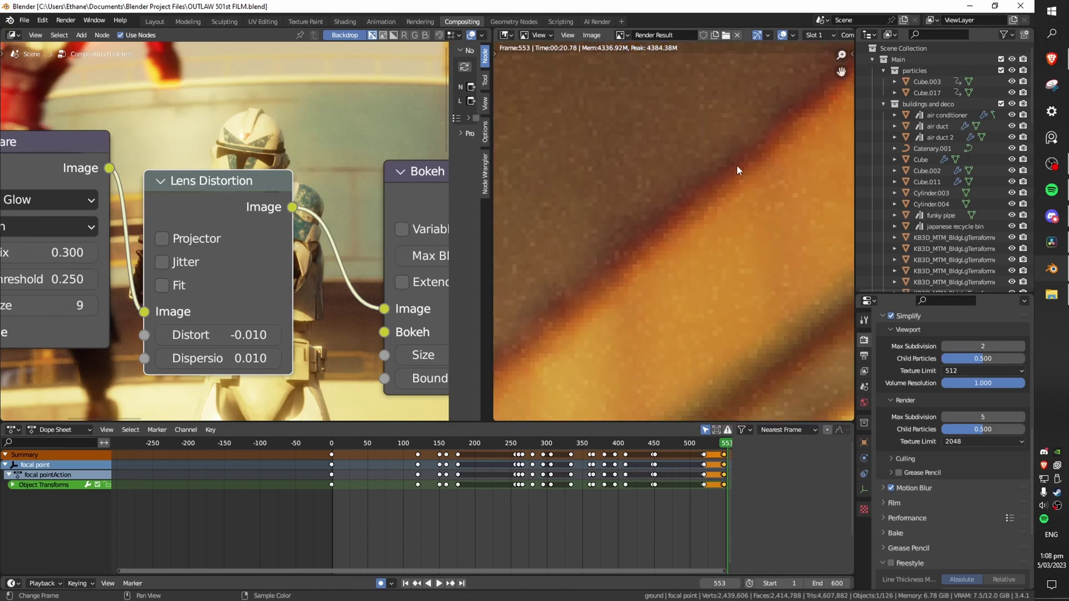
{"action": "scroll", "coordinate": [777, 382], "scroll_direction": "down", "scroll_amount": 7}
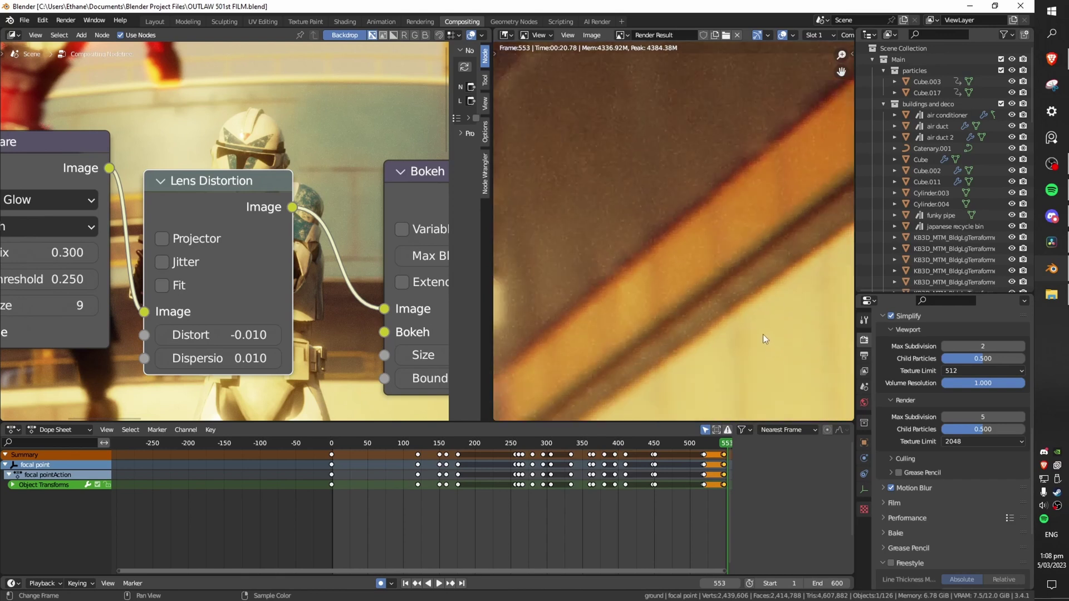
{"action": "scroll", "coordinate": [684, 273], "scroll_direction": "up", "scroll_amount": 7}
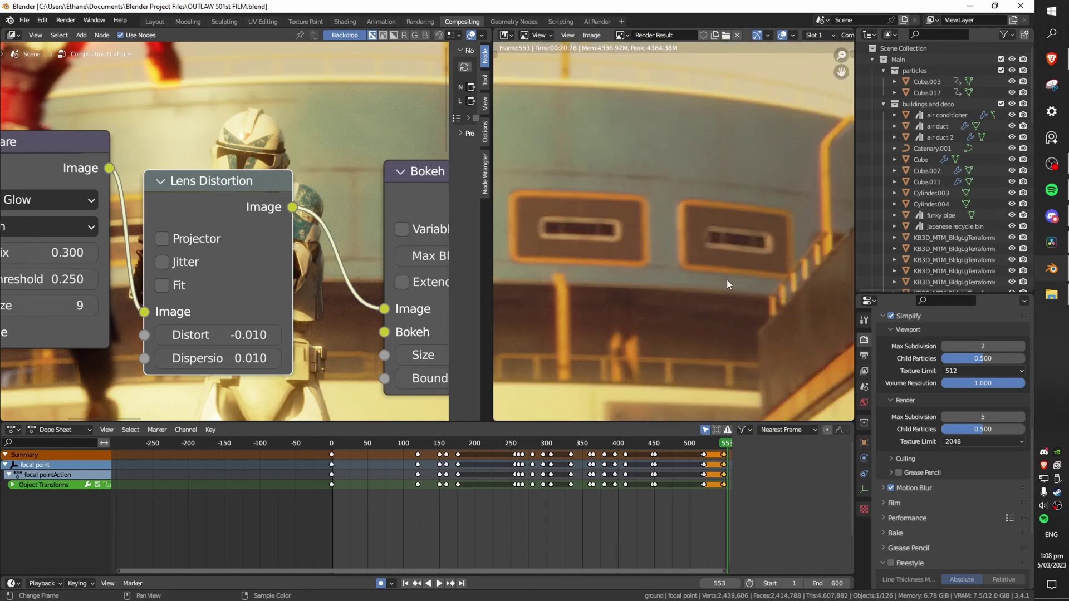
{"action": "scroll", "coordinate": [688, 253], "scroll_direction": "down", "scroll_amount": 3}
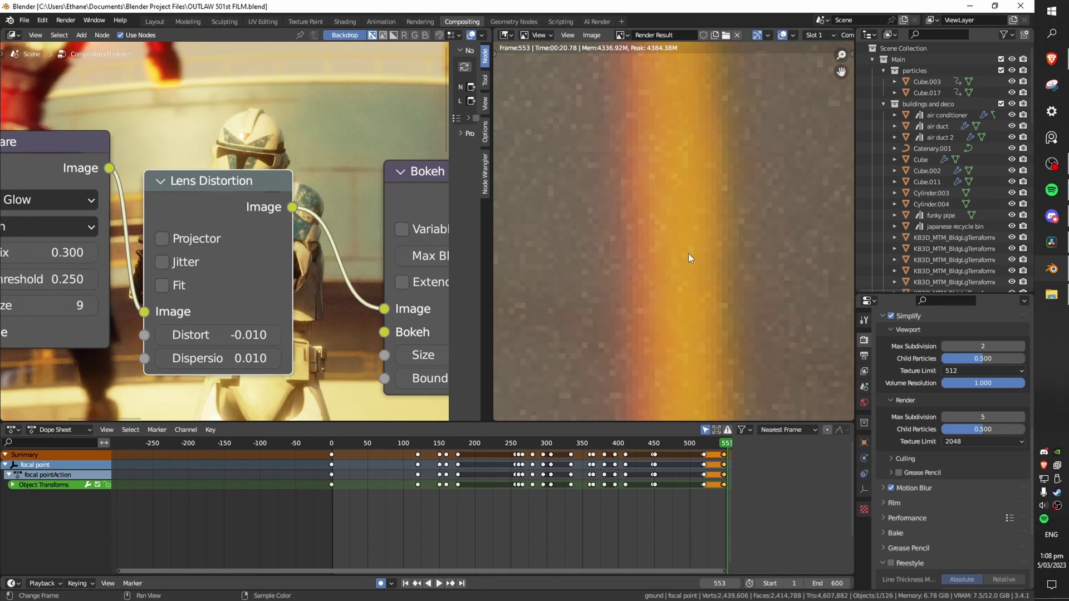
{"action": "scroll", "coordinate": [686, 269], "scroll_direction": "down", "scroll_amount": 5}
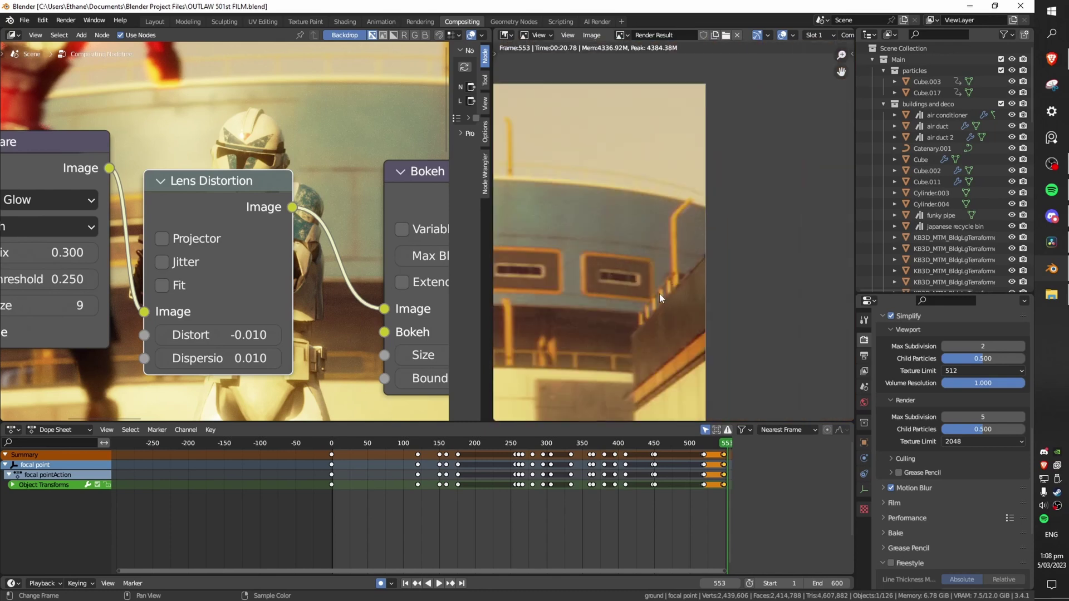
Step: Nudge the Bokeh Blur node slightly towards the Lens Distortion node and save the file
{"action": "scroll", "coordinate": [383, 292], "scroll_direction": "down", "scroll_amount": 2}
{"action": "middle_click_drag", "start_coordinate": [383, 292], "coordinate": [343, 288]}
{"action": "scroll", "coordinate": [343, 289], "scroll_direction": "up", "scroll_amount": 2}
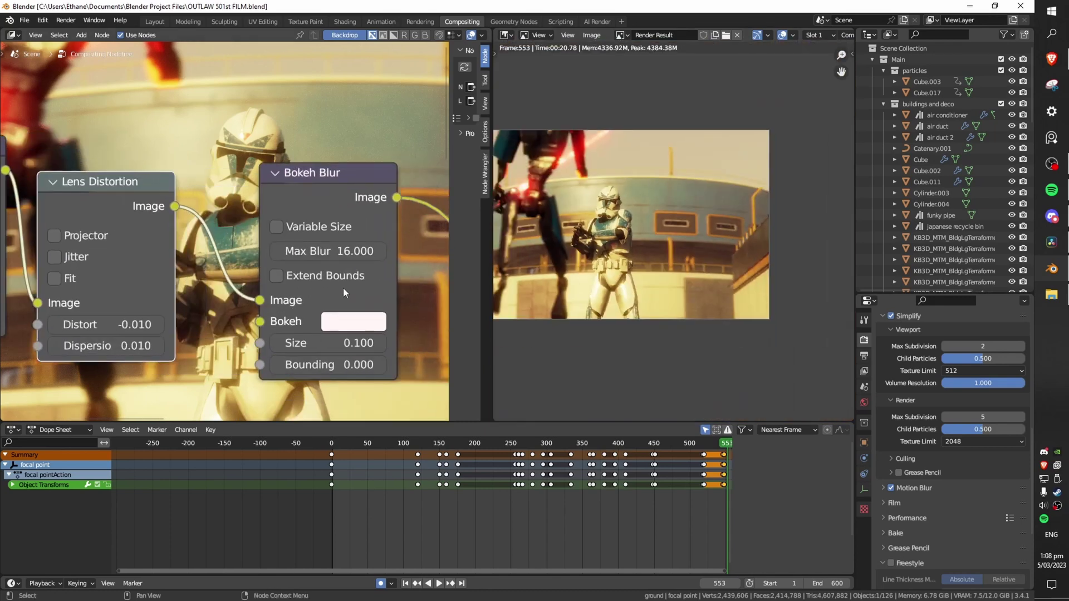
{"action": "scroll", "coordinate": [338, 220], "scroll_direction": "up", "scroll_amount": 1}
{"action": "middle_click_drag", "start_coordinate": [336, 212], "coordinate": [250, 212]}
{"action": "key", "text": "ctrl+s"}
{"action": "mouse_move", "coordinate": [249, 209]}
{"action": "left_mouse_down"}
{"action": "mouse_move", "coordinate": [278, 207]}
{"action": "mouse_move", "coordinate": [241, 209]}
{"action": "left_mouse_up"}
Step: Inspect the trooper's shoulder, try relinking Lens Distortion from Bokeh Blur to the Mix node's second Image input, and undo the relink
{"action": "scroll", "coordinate": [625, 246], "scroll_direction": "up", "scroll_amount": 10}
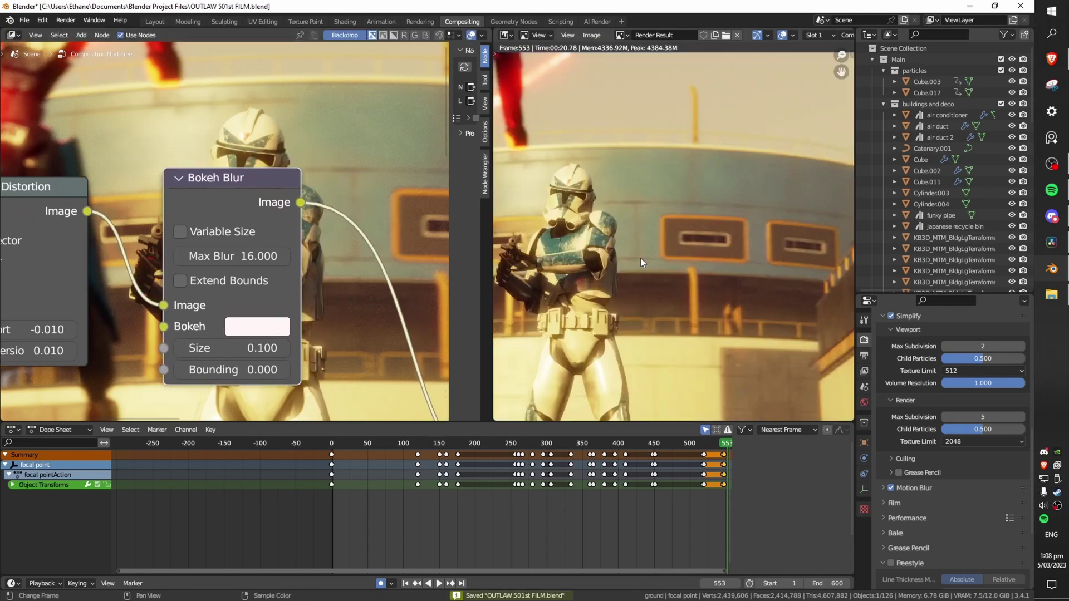
{"action": "scroll", "coordinate": [716, 222], "scroll_direction": "down", "scroll_amount": 3}
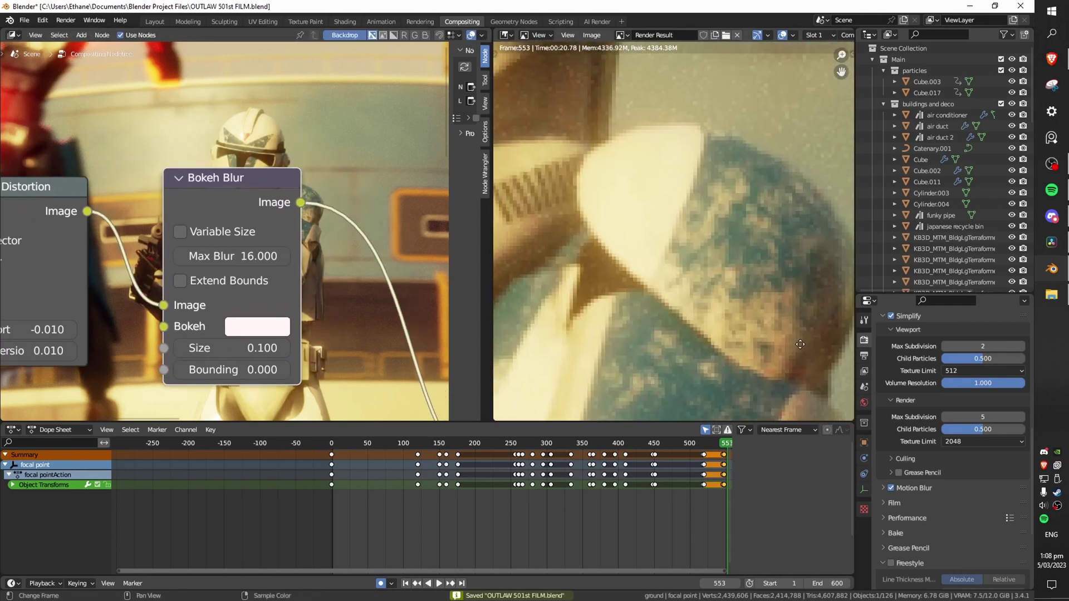
{"action": "scroll", "coordinate": [609, 213], "scroll_direction": "up", "scroll_amount": 3}
{"action": "scroll", "coordinate": [256, 246], "scroll_direction": "down", "scroll_amount": 3}
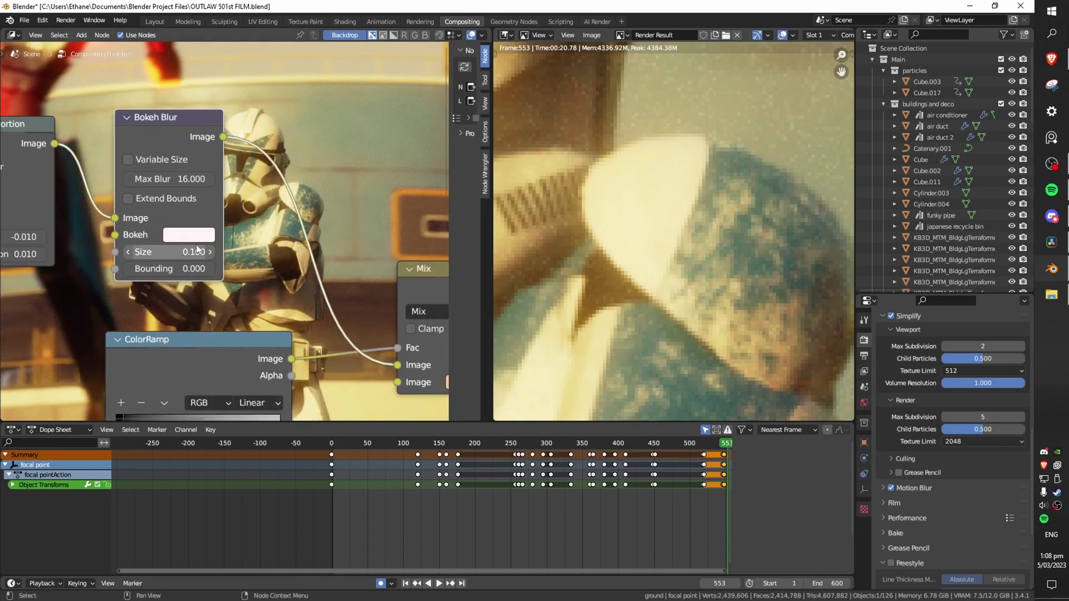
{"action": "left_click_drag", "start_coordinate": [127, 223], "coordinate": [379, 369]}
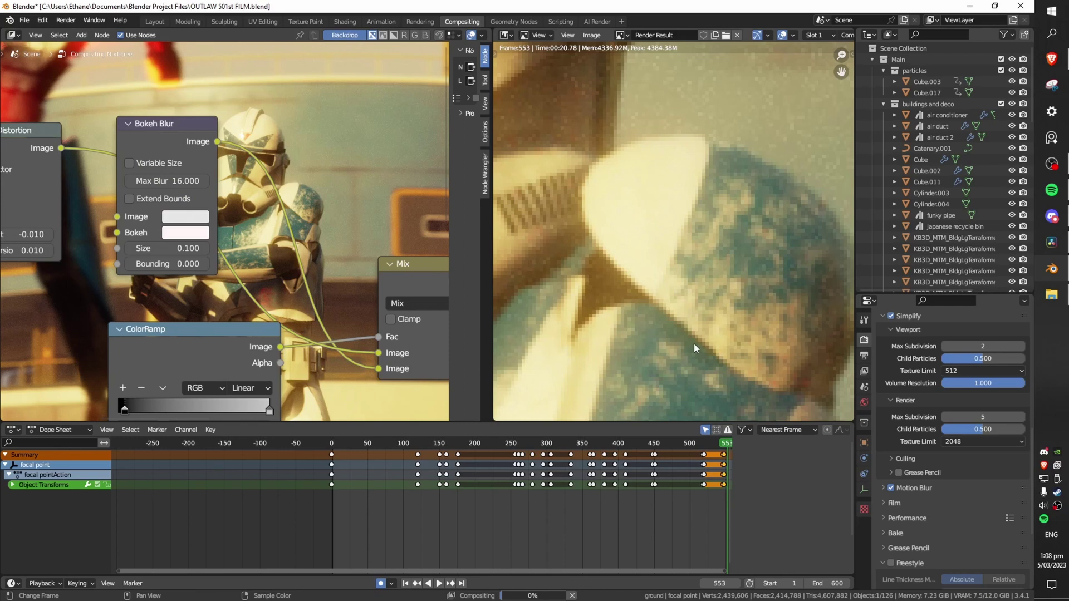
{"action": "key", "text": "ctrl+z"}
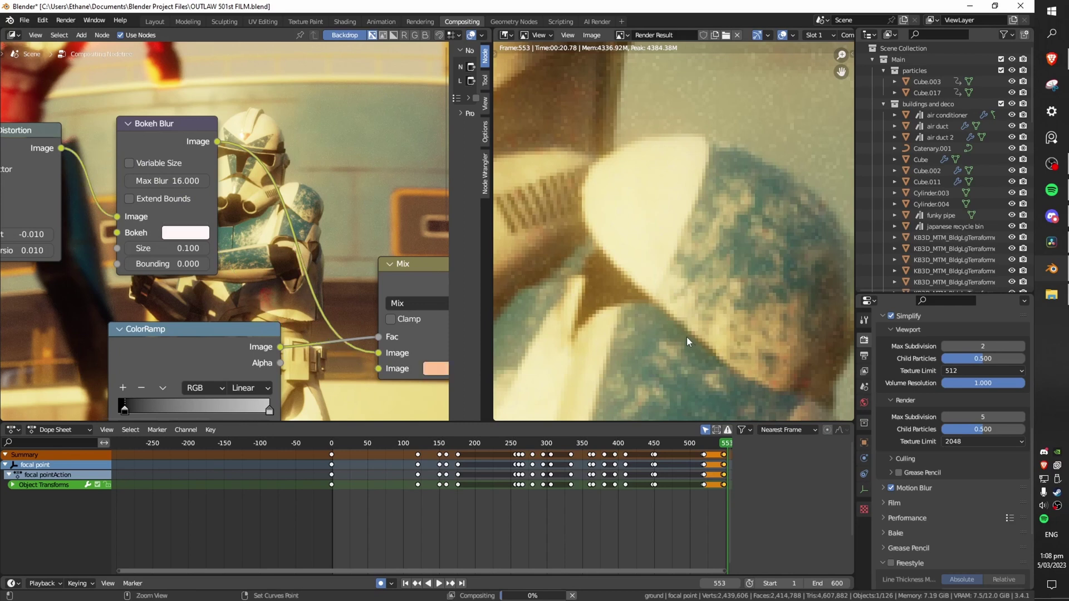
Step: Try relinking the Bokeh Blur output past the Mix node into the Overlay node's first Image input, and undo the change
{"action": "scroll", "coordinate": [691, 335], "scroll_direction": "down", "scroll_amount": 2}
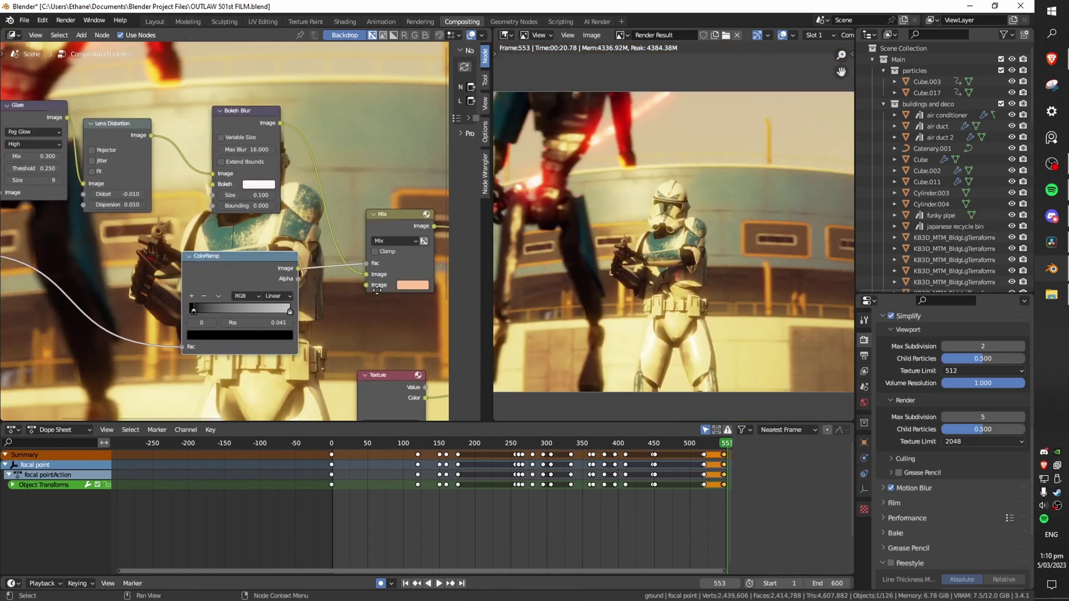
{"action": "middle_click_drag", "start_coordinate": [288, 293], "coordinate": [325, 302]}
{"action": "scroll", "coordinate": [353, 323], "scroll_direction": "down", "scroll_amount": 2}
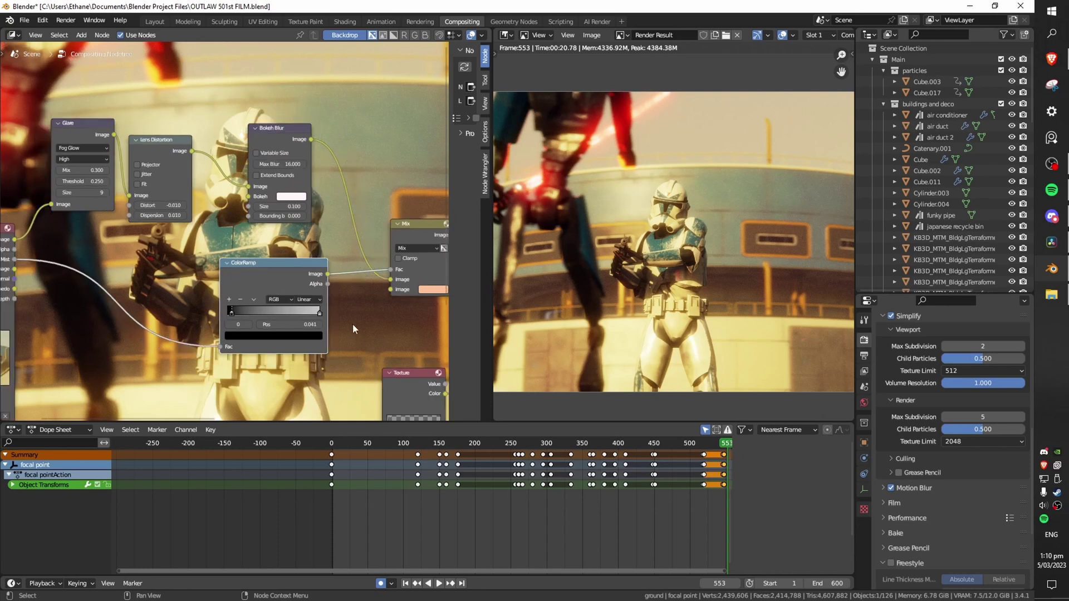
{"action": "middle_click_drag", "start_coordinate": [395, 312], "coordinate": [234, 289]}
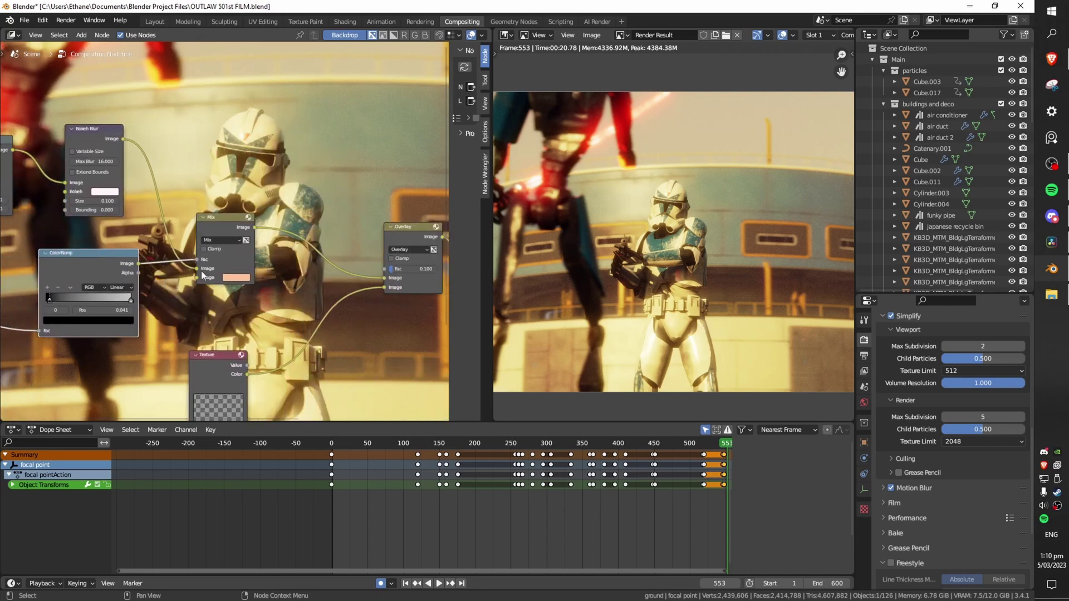
{"action": "left_click_drag", "start_coordinate": [201, 271], "coordinate": [392, 279]}
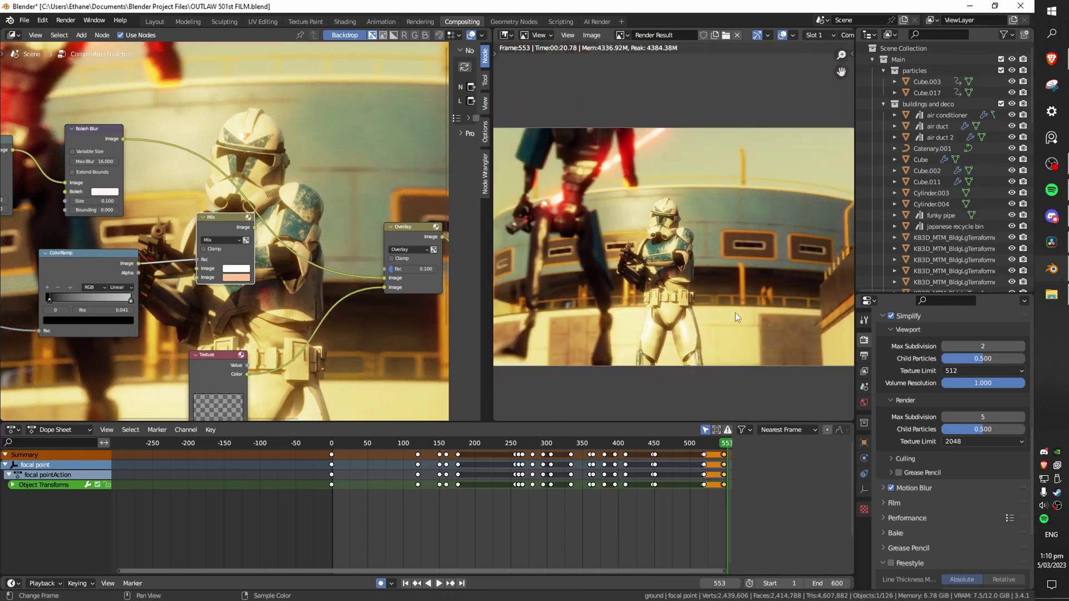
{"action": "scroll", "coordinate": [693, 322], "scroll_direction": "up", "scroll_amount": 3}
{"action": "middle_click_drag", "start_coordinate": [791, 245], "coordinate": [676, 240]}
{"action": "key", "text": "ctrl+z"}
{"action": "scroll", "coordinate": [676, 240], "scroll_direction": "down", "scroll_amount": 2}
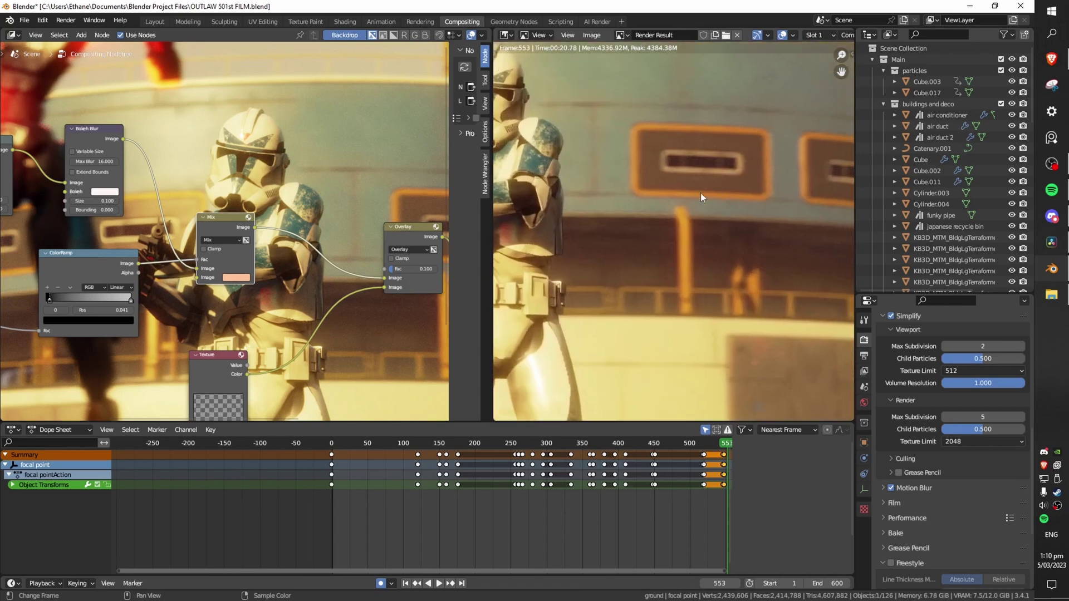
Step: Move the grain Texture node slightly down and nudge the Overlay node slightly to tidy the grain part of the node tree
{"action": "scroll", "coordinate": [701, 195], "scroll_direction": "down", "scroll_amount": 2}
{"action": "middle_click_drag", "start_coordinate": [701, 195], "coordinate": [729, 258]}
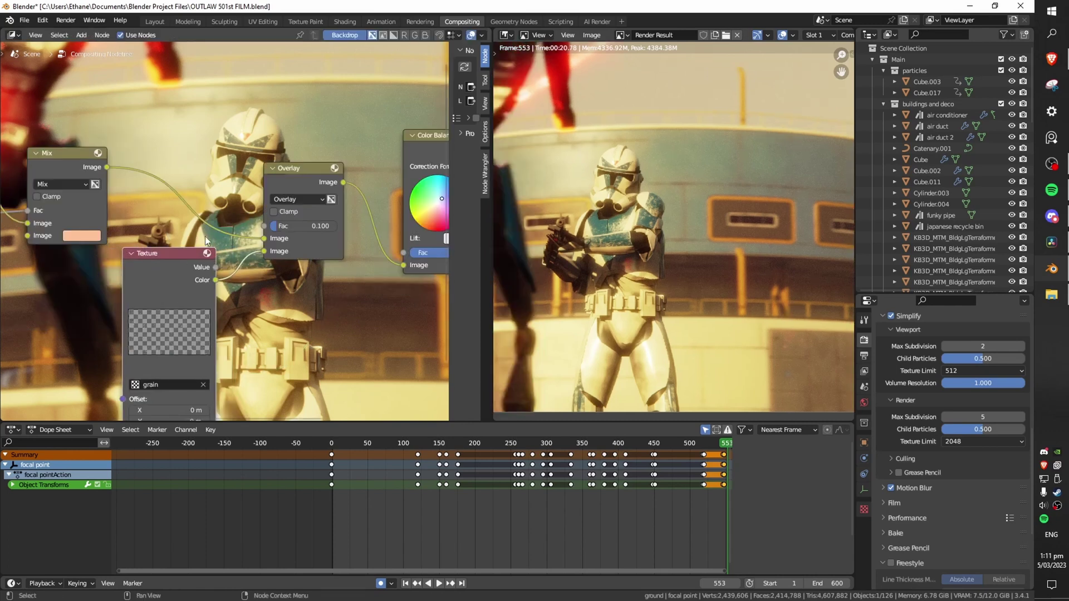
{"action": "scroll", "coordinate": [205, 236], "scroll_direction": "up", "scroll_amount": 1}
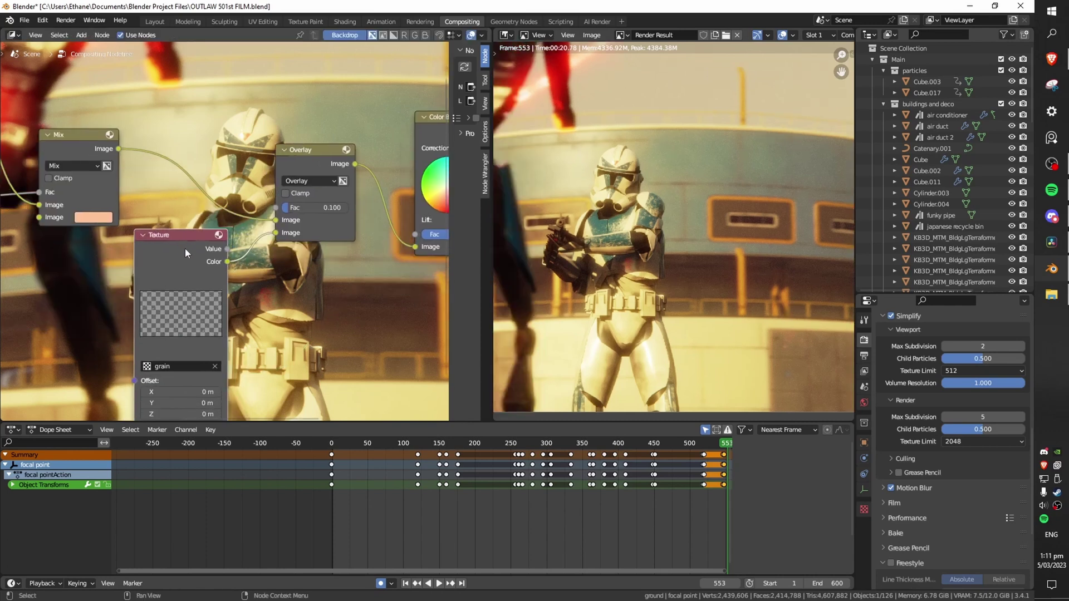
{"action": "left_click_drag", "start_coordinate": [185, 248], "coordinate": [182, 260]}
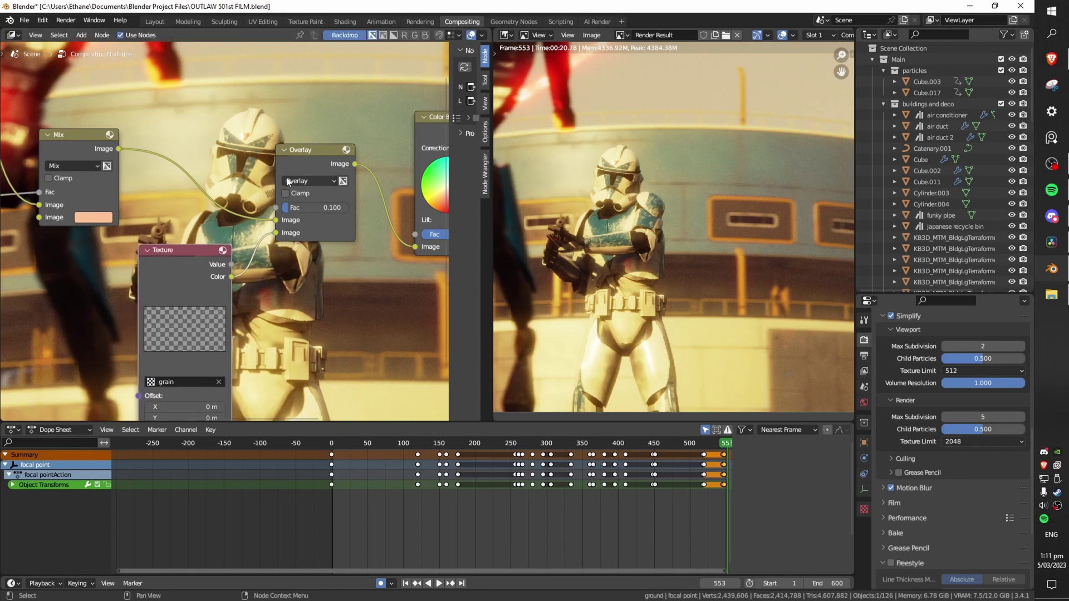
{"action": "left_click_drag", "start_coordinate": [299, 159], "coordinate": [291, 162]}
Step: Inspect the Overlay node that mixes in the grain and examine the film grain on the trooper's helmet and armour in the render
{"action": "middle_click_drag", "start_coordinate": [368, 206], "coordinate": [263, 251]}
{"action": "scroll", "coordinate": [208, 277], "scroll_direction": "up", "scroll_amount": 6}
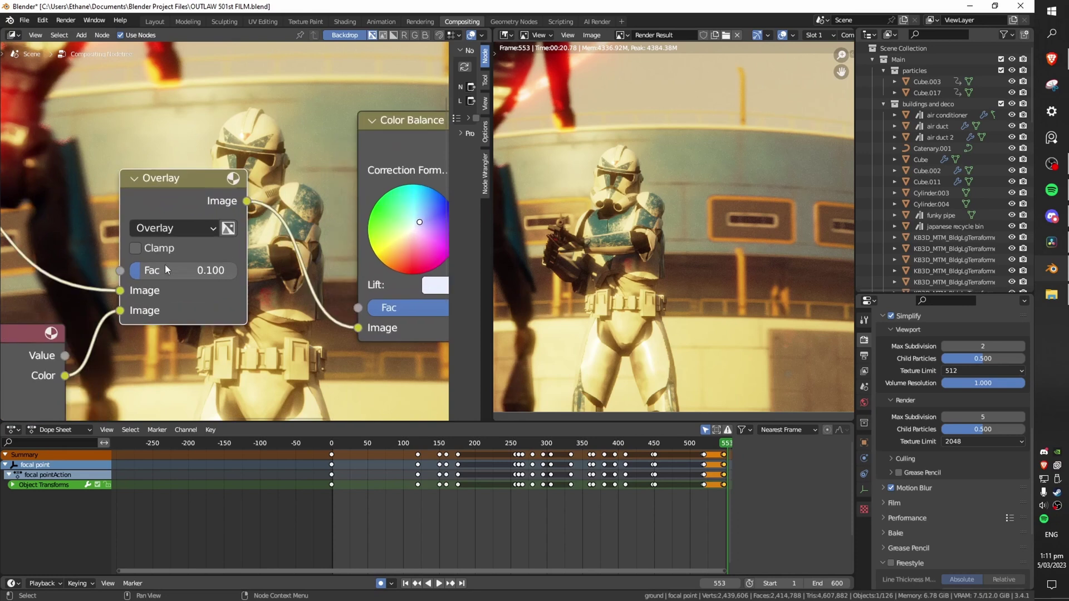
{"action": "scroll", "coordinate": [632, 253], "scroll_direction": "up", "scroll_amount": 4}
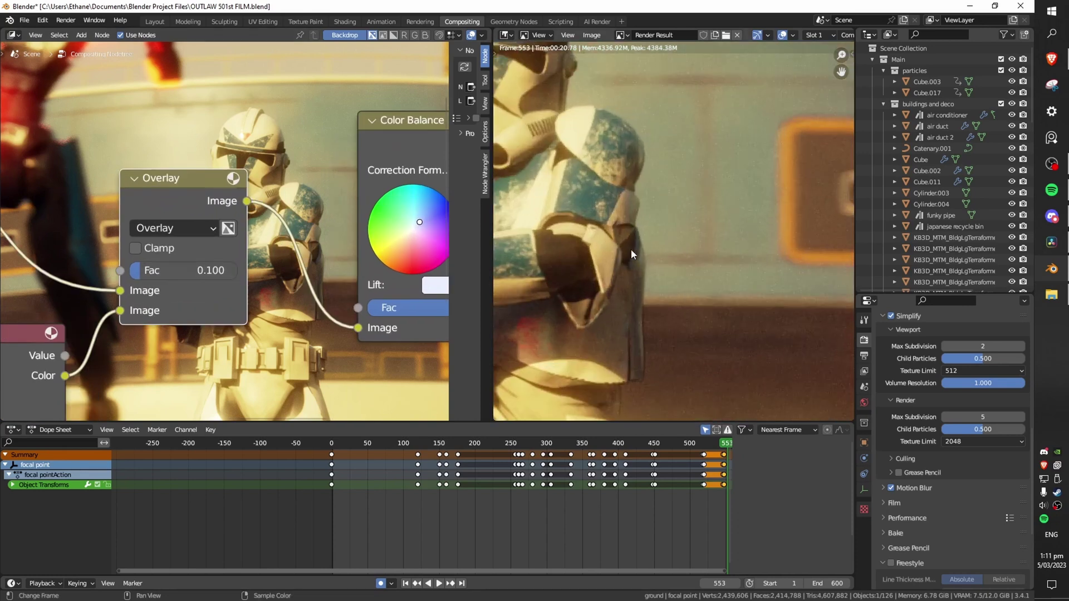
{"action": "middle_click_drag", "start_coordinate": [687, 294], "coordinate": [703, 313]}
{"action": "scroll", "coordinate": [704, 313], "scroll_direction": "up", "scroll_amount": 2}
{"action": "scroll", "coordinate": [704, 313], "scroll_direction": "down", "scroll_amount": 4}
{"action": "scroll", "coordinate": [637, 245], "scroll_direction": "up", "scroll_amount": 3}
{"action": "middle_click_drag", "start_coordinate": [637, 245], "coordinate": [671, 330]}
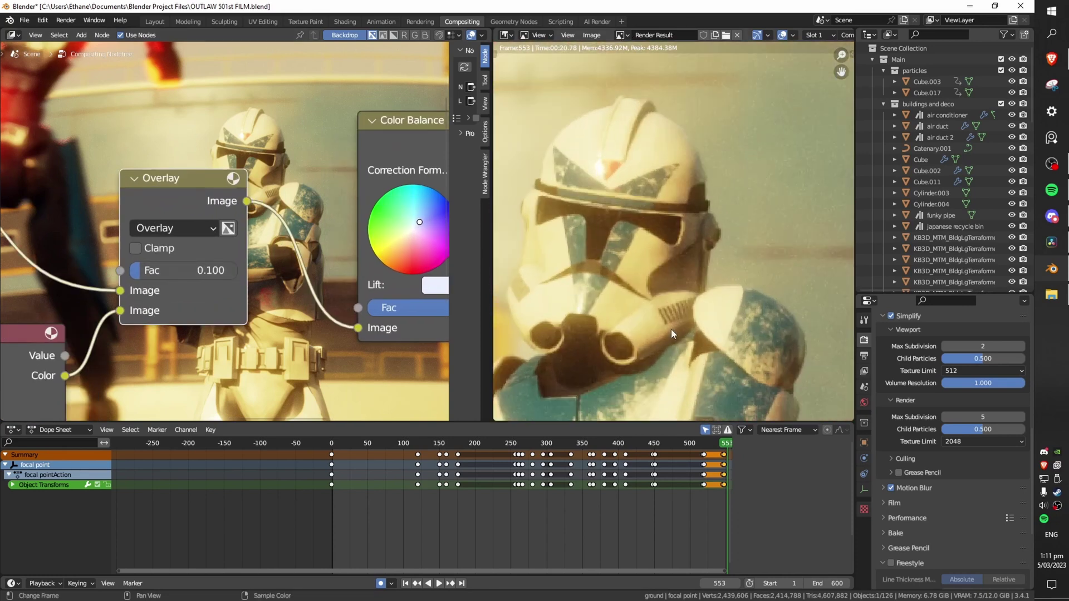
{"action": "scroll", "coordinate": [666, 328], "scroll_direction": "up", "scroll_amount": 1}
{"action": "scroll", "coordinate": [666, 327], "scroll_direction": "down", "scroll_amount": 2}
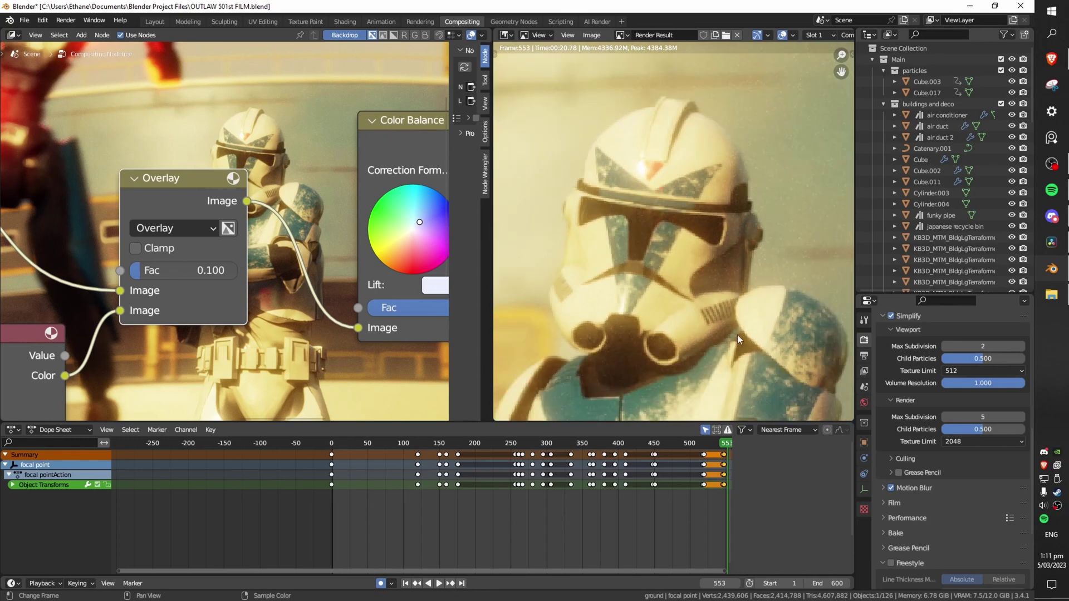
{"action": "scroll", "coordinate": [726, 345], "scroll_direction": "down", "scroll_amount": 3}
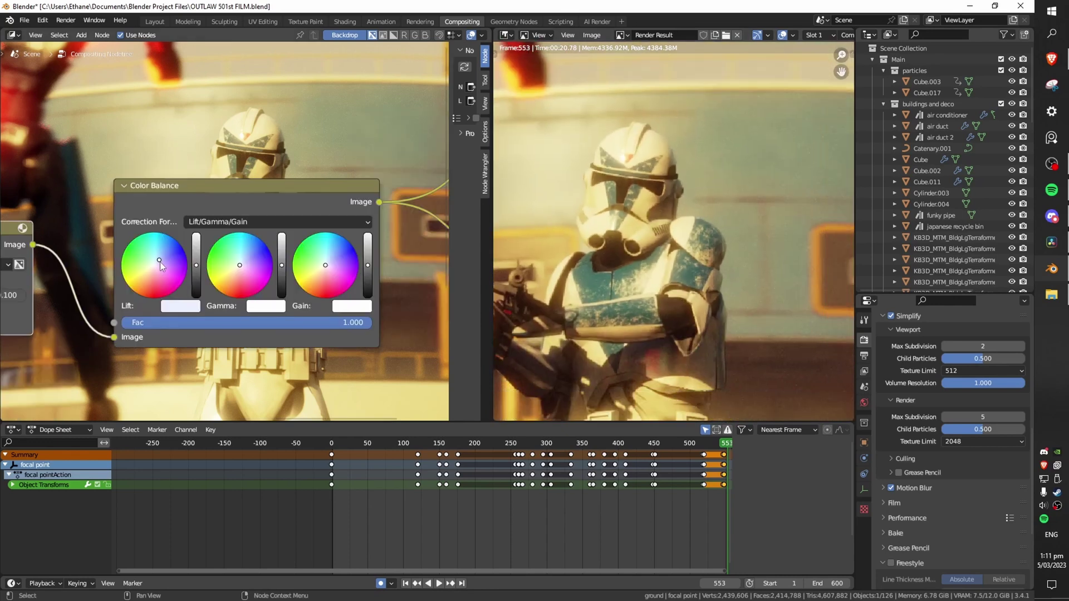
{"action": "scroll", "coordinate": [646, 283], "scroll_direction": "down", "scroll_amount": 1}
{"action": "scroll", "coordinate": [646, 283], "scroll_direction": "down", "scroll_amount": 2}
{"action": "scroll", "coordinate": [659, 275], "scroll_direction": "down", "scroll_amount": 1}
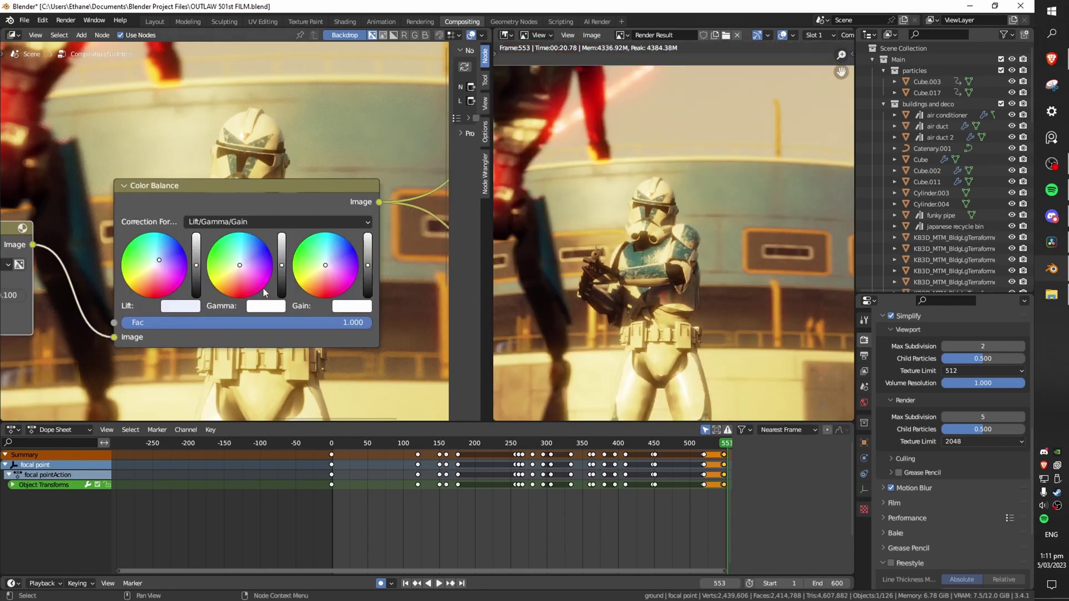
Step: Try shifting the Color Balance node's Lift colour towards warm orange, check the recomposited render, and undo the change
{"action": "left_click", "coordinate": [149, 271]}
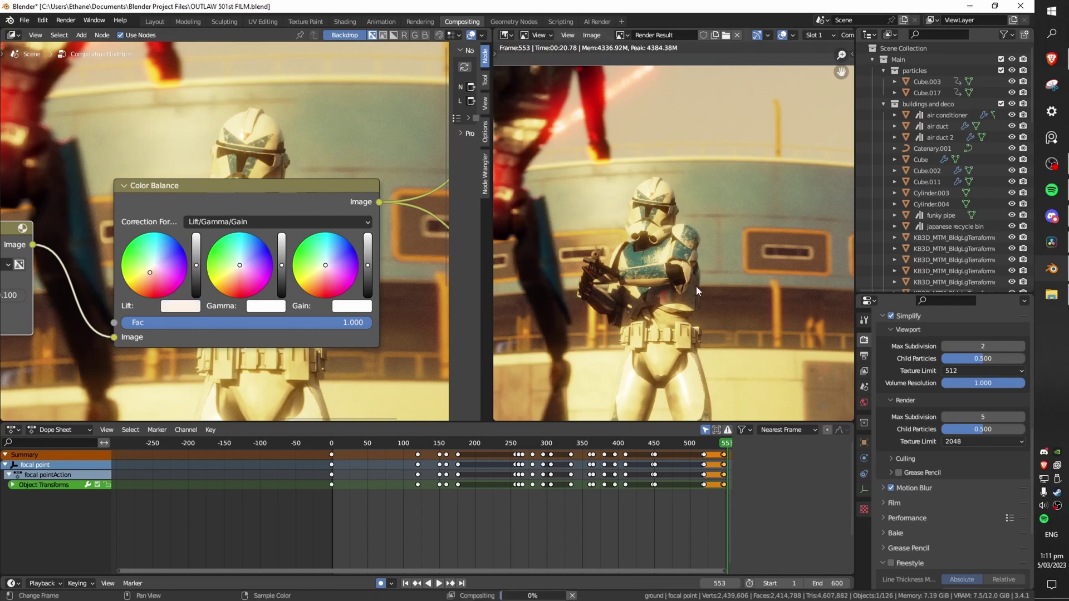
{"action": "scroll", "coordinate": [697, 286], "scroll_direction": "down", "scroll_amount": 2}
{"action": "scroll", "coordinate": [699, 285], "scroll_direction": "up", "scroll_amount": 4}
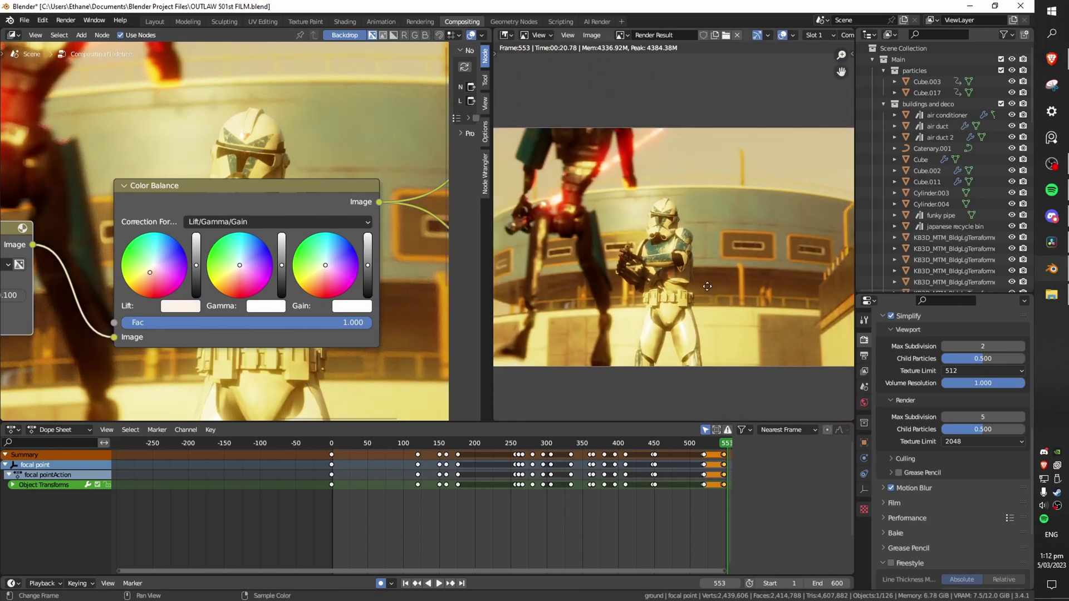
{"action": "scroll", "coordinate": [700, 290], "scroll_direction": "down", "scroll_amount": 5}
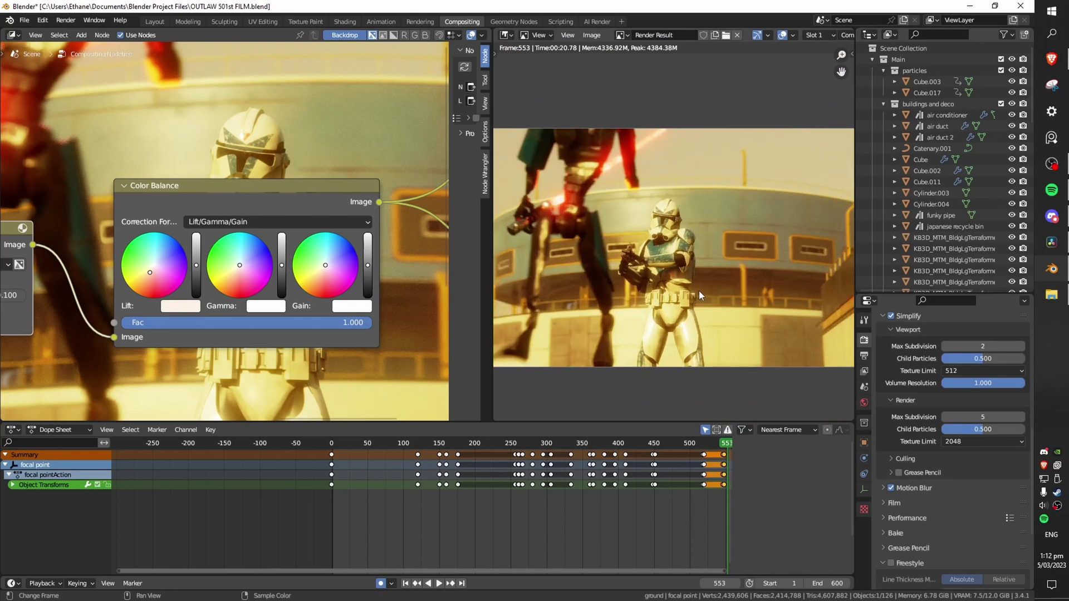
{"action": "key", "text": "ctrl+z"}
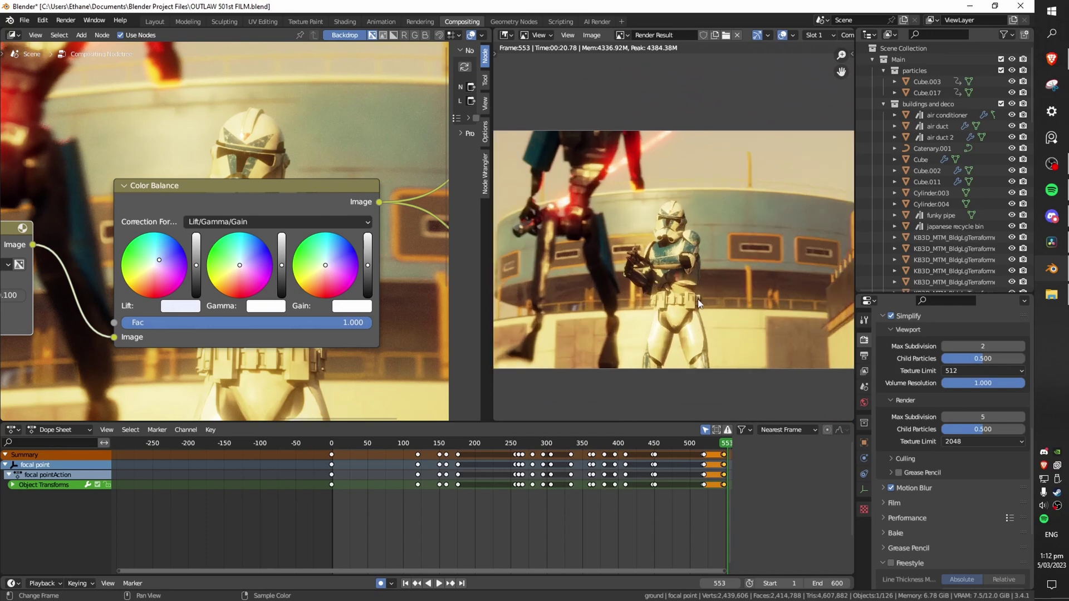
Step: Nudge the Composite node slightly beyond the Color Balance node at the end of the node tree
{"action": "scroll", "coordinate": [698, 301], "scroll_direction": "up", "scroll_amount": 1}
{"action": "middle_click_drag", "start_coordinate": [698, 300], "coordinate": [695, 305]}
{"action": "scroll", "coordinate": [408, 310], "scroll_direction": "down", "scroll_amount": 5}
{"action": "middle_click_drag", "start_coordinate": [408, 313], "coordinate": [338, 344]}
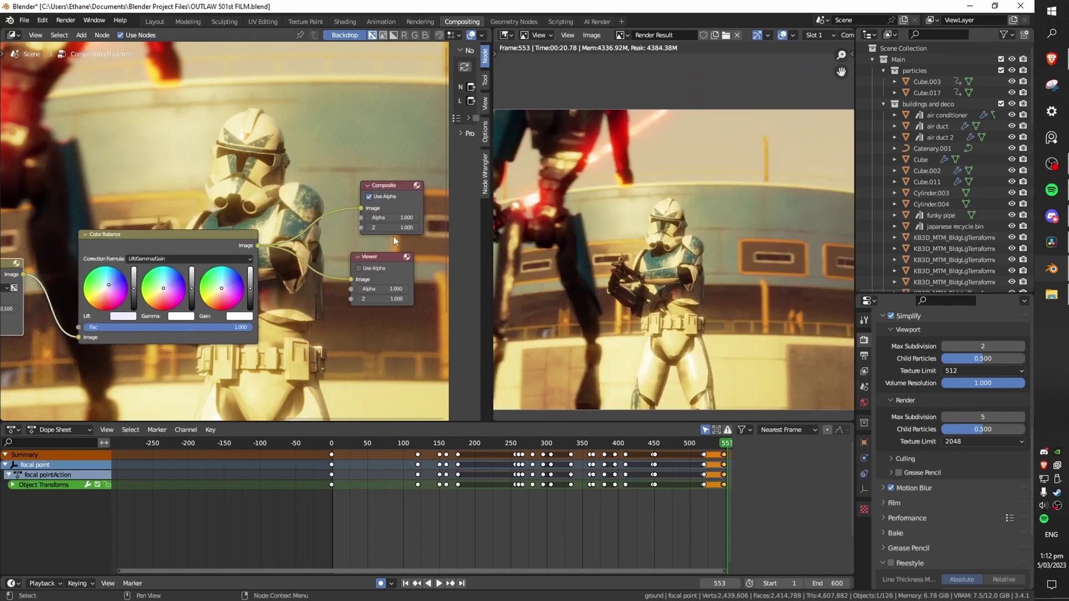
{"action": "left_click_drag", "start_coordinate": [388, 183], "coordinate": [397, 188]}
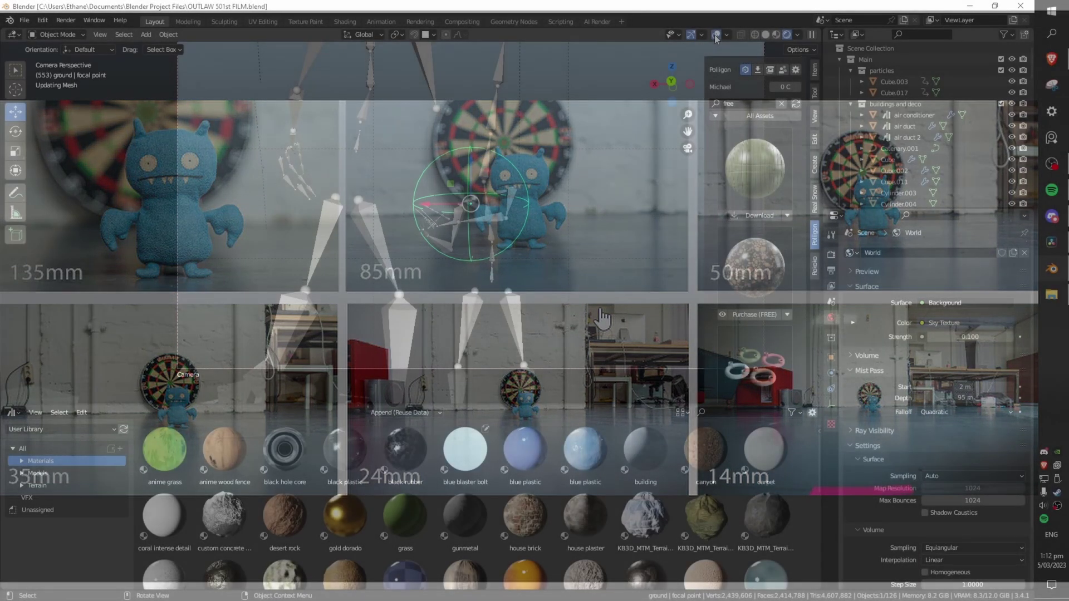
Step: Switch the Layout viewport's camera view to Solid shading with overlays and gizmos shown
{"action": "left_click", "coordinate": [716, 36]}
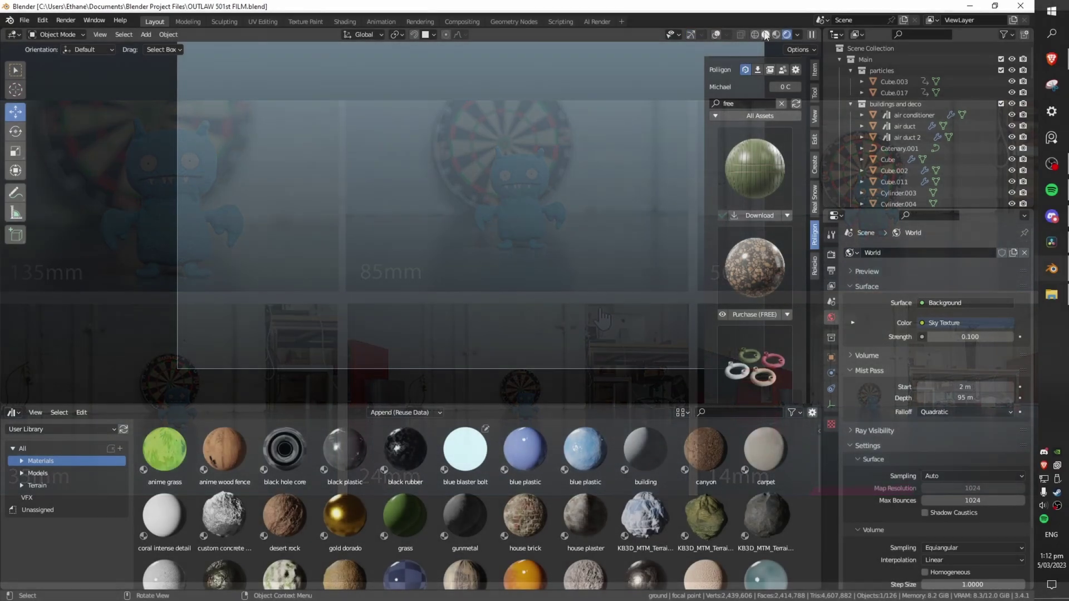
{"action": "left_click", "coordinate": [765, 34]}
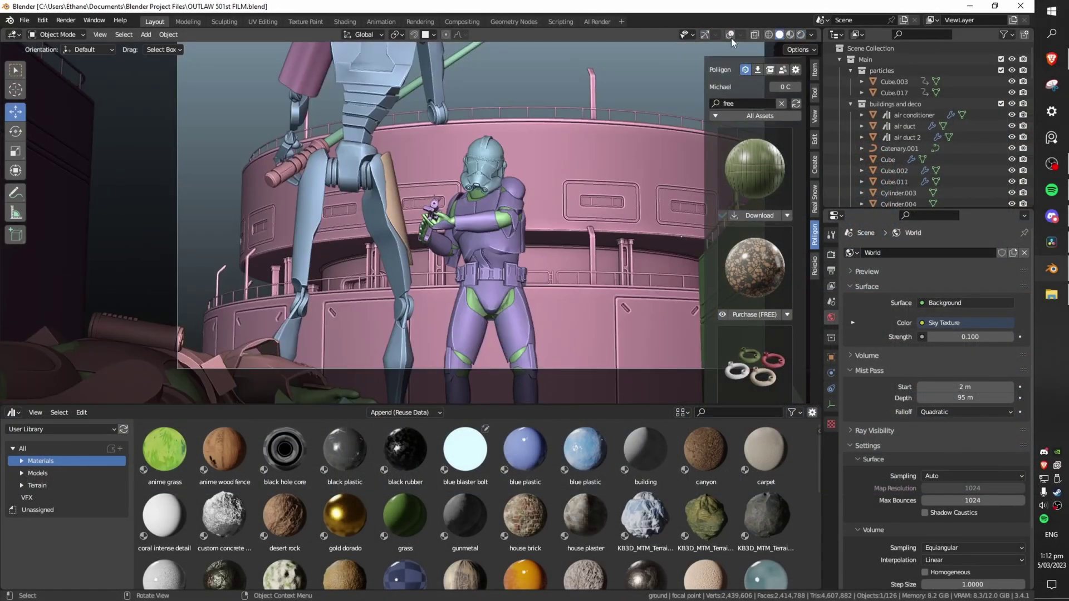
{"action": "left_click", "coordinate": [730, 36]}
{"action": "left_click", "coordinate": [705, 35]}
Step: Save the file, select the large round building behind the trooper, and save again
{"action": "key", "text": "ctrl+s"}
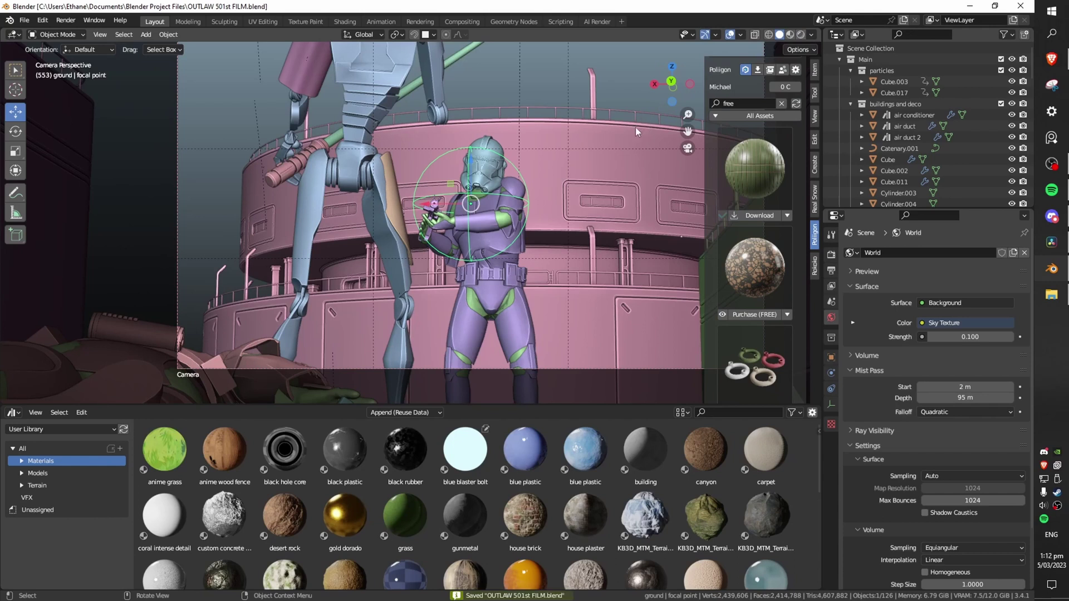
{"action": "left_click", "coordinate": [577, 127]}
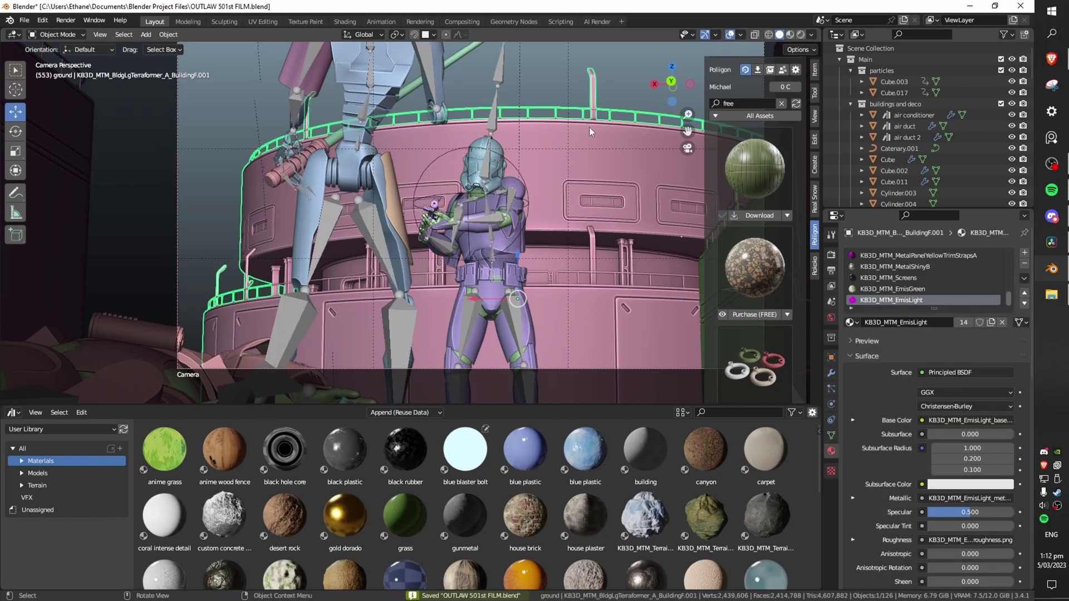
{"action": "key", "text": "ctrl+s"}
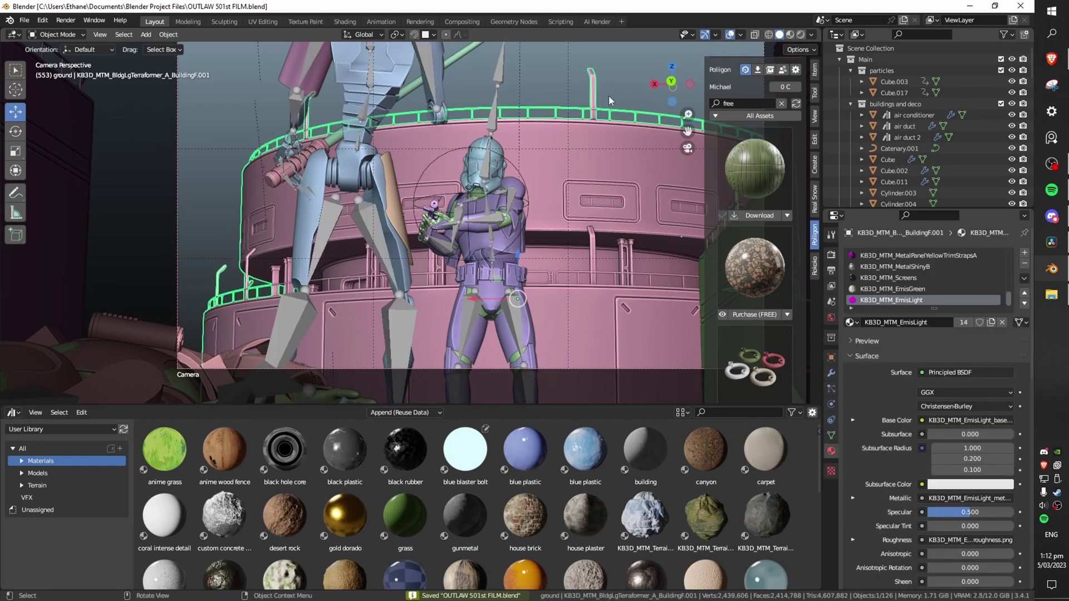